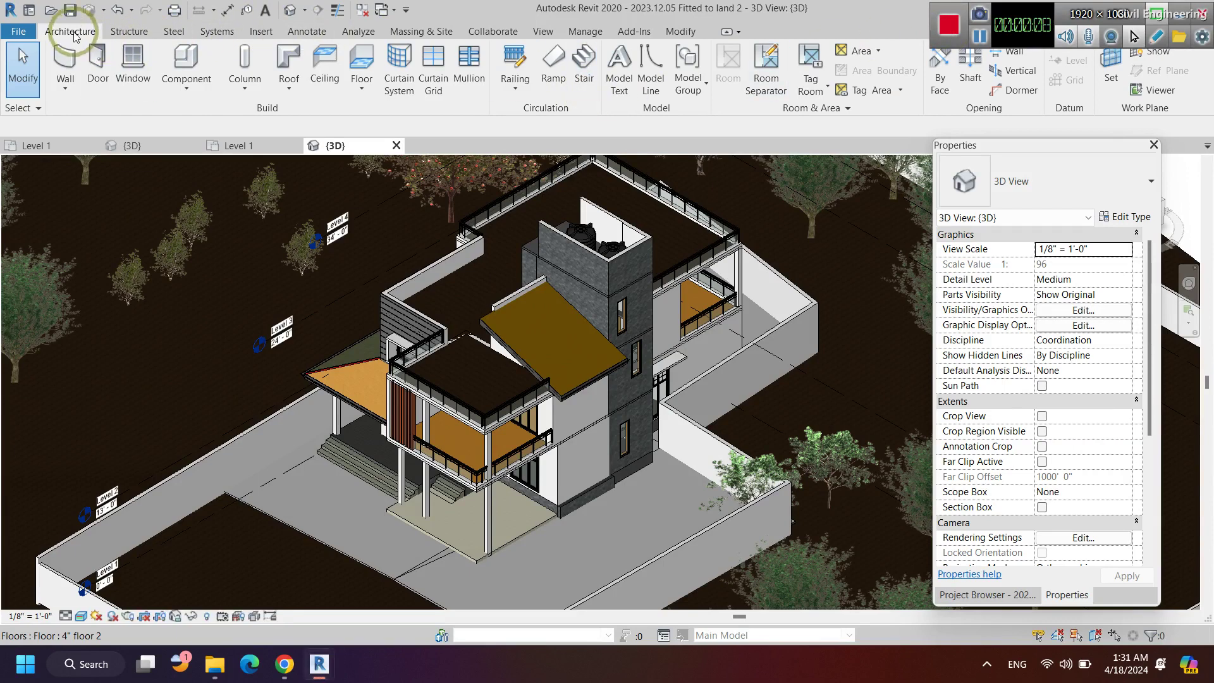
Switch the ribbon to the Manage tab.
{"action": "left_click", "coordinate": [582, 33]}
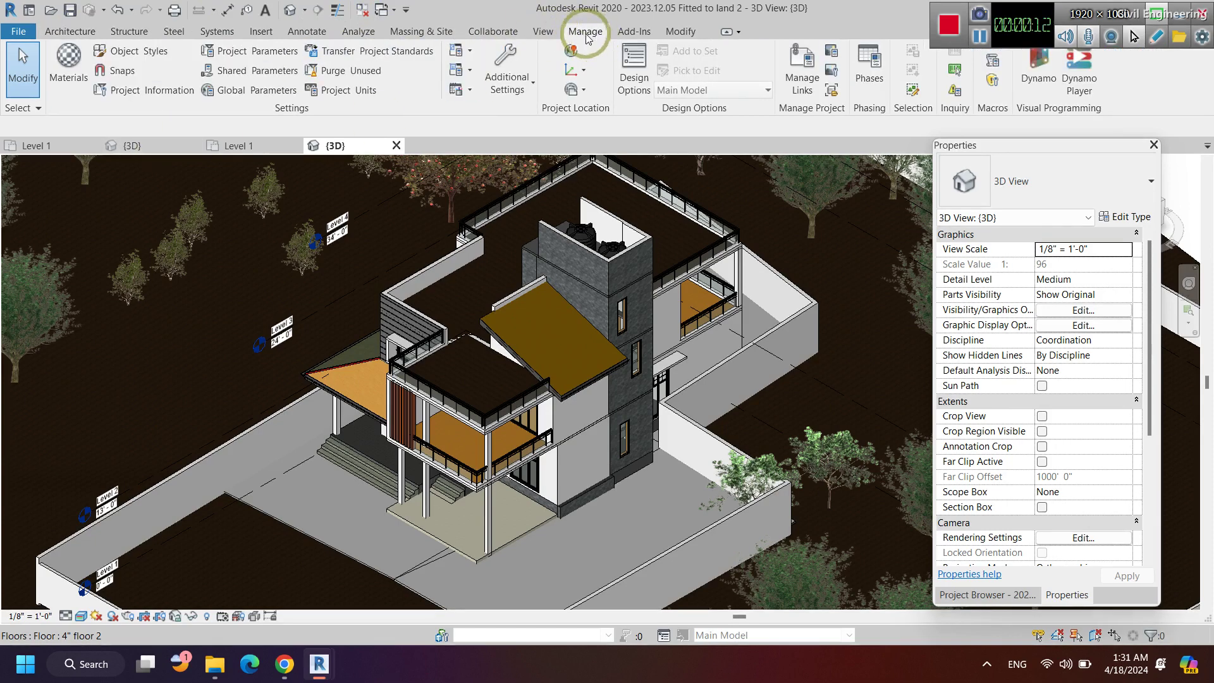
Open the Material Browser and scroll through the Project Materials list.
{"action": "left_click", "coordinate": [72, 76]}
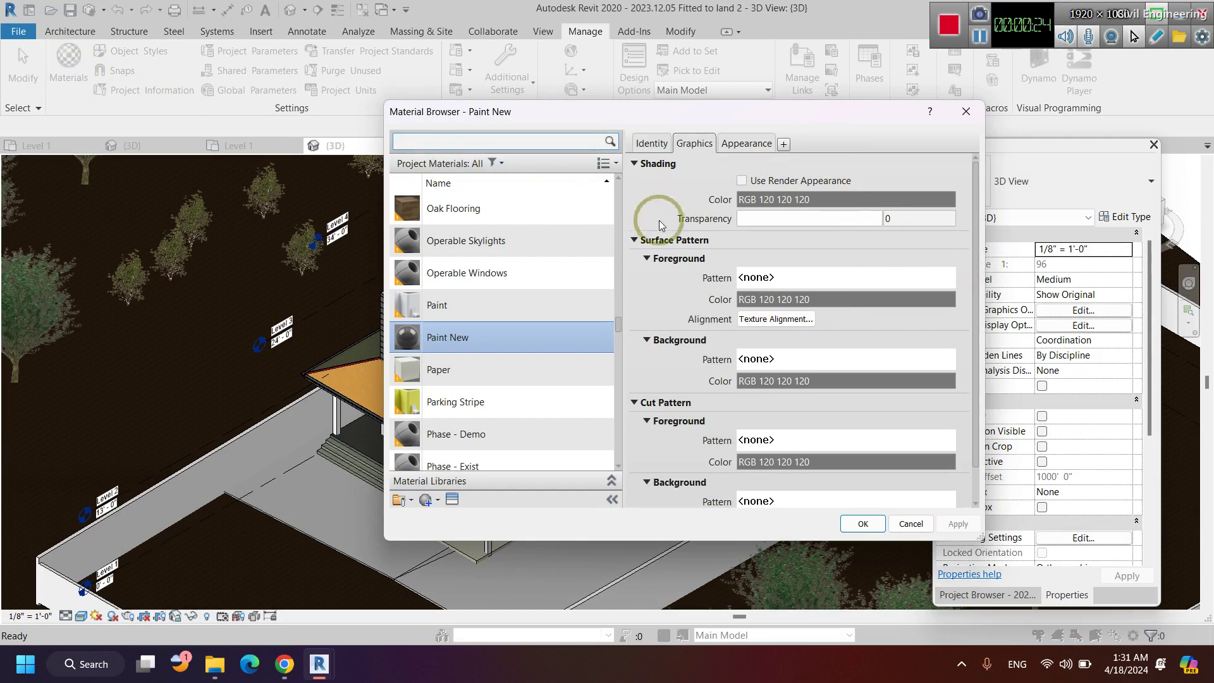
{"action": "scroll", "coordinate": [564, 309], "scroll_direction": "up", "scroll_amount": 2}
{"action": "scroll", "coordinate": [564, 308], "scroll_direction": "up", "scroll_amount": 15}
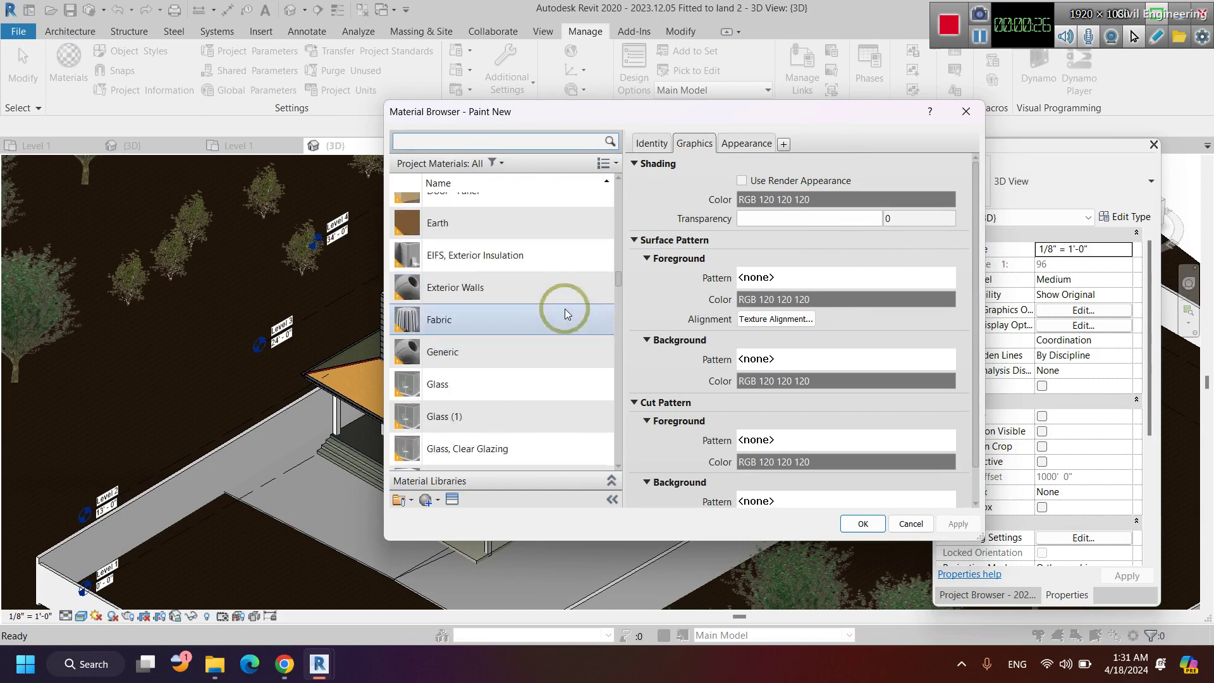
{"action": "scroll", "coordinate": [563, 308], "scroll_direction": "up", "scroll_amount": 3}
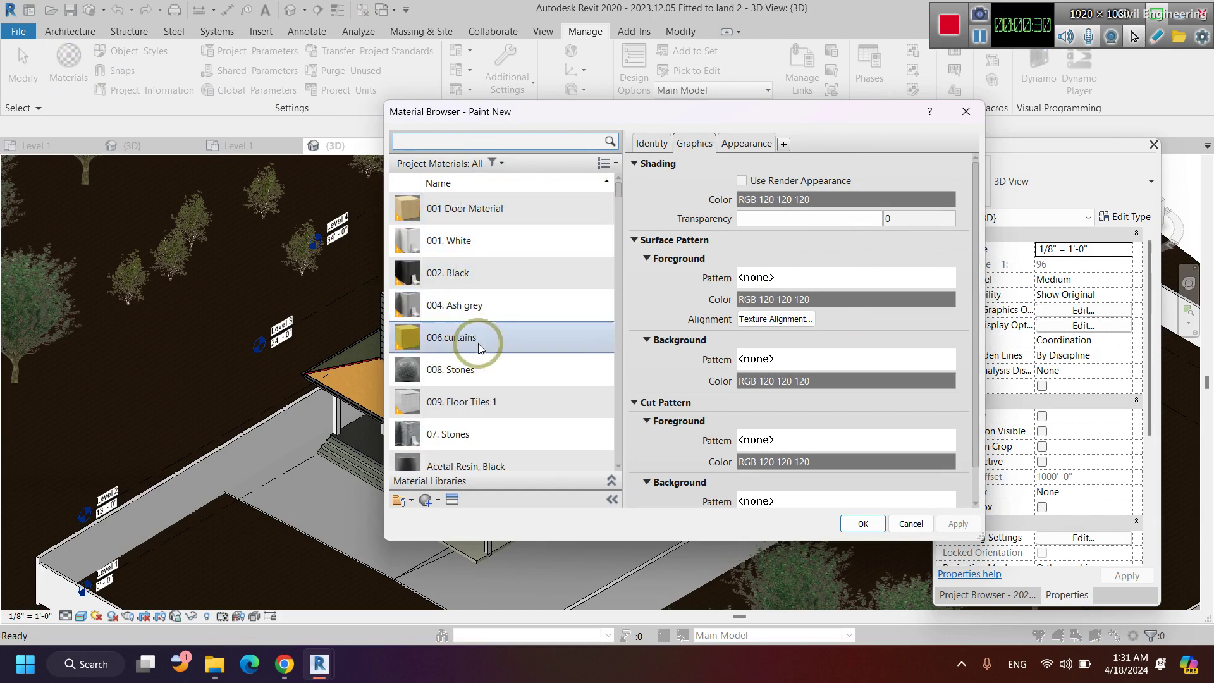
{"action": "scroll", "coordinate": [482, 416], "scroll_direction": "down", "scroll_amount": 4}
{"action": "scroll", "coordinate": [482, 416], "scroll_direction": "down", "scroll_amount": 6}
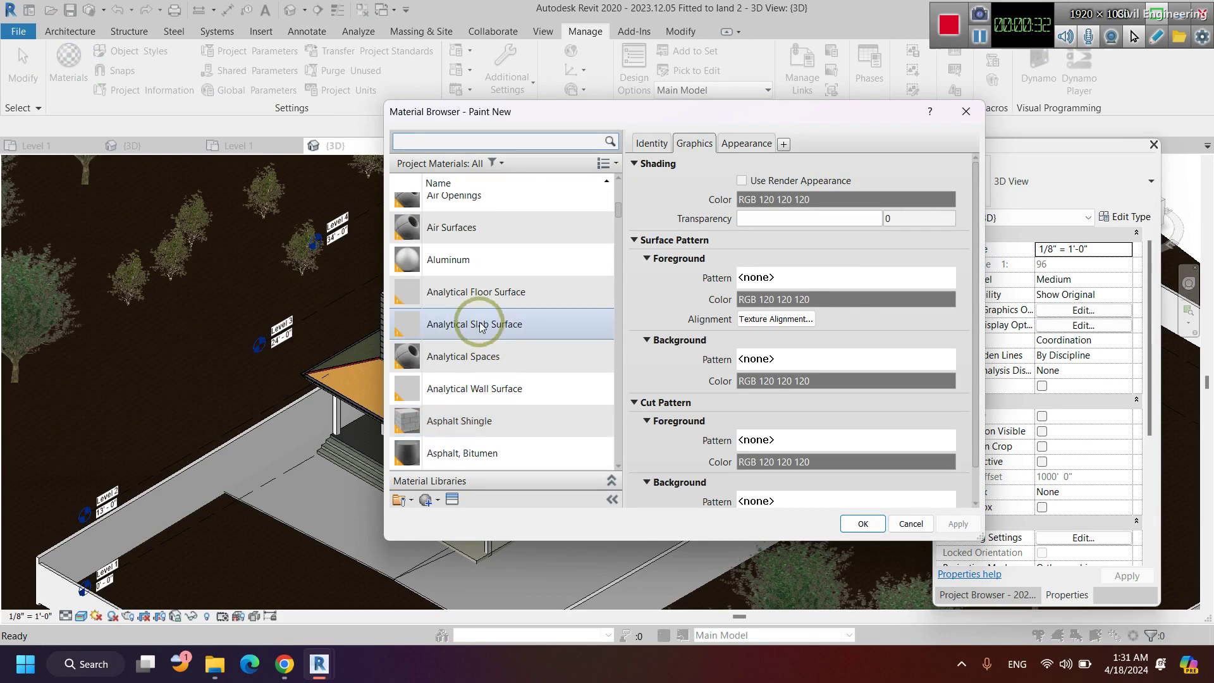
{"action": "scroll", "coordinate": [480, 327], "scroll_direction": "down", "scroll_amount": 3}
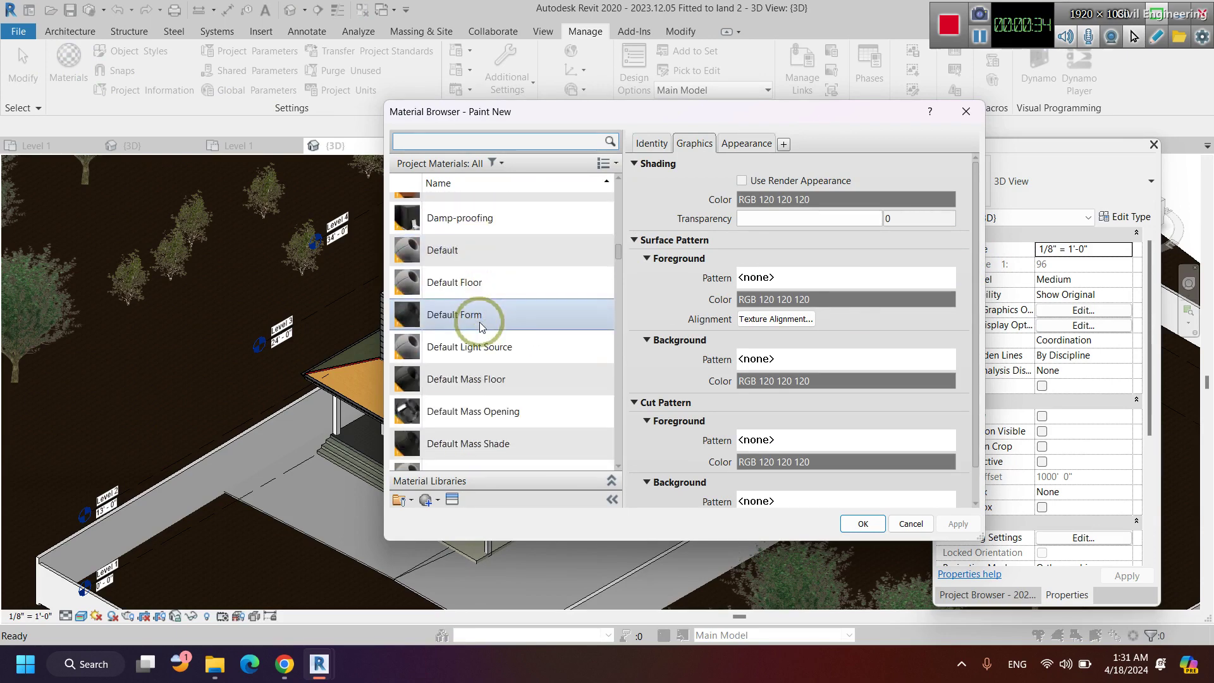
{"action": "scroll", "coordinate": [481, 326], "scroll_direction": "down", "scroll_amount": 3}
{"action": "scroll", "coordinate": [478, 321], "scroll_direction": "up", "scroll_amount": 15}
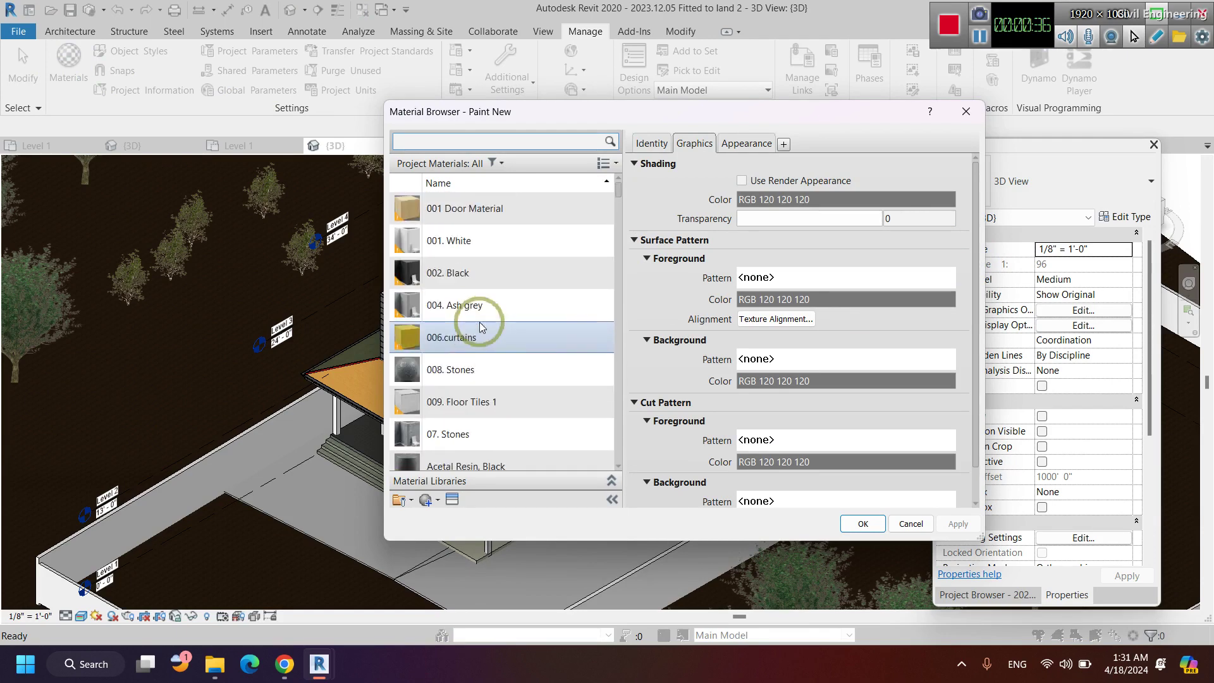
{"action": "scroll", "coordinate": [445, 462], "scroll_direction": "down", "scroll_amount": 1}
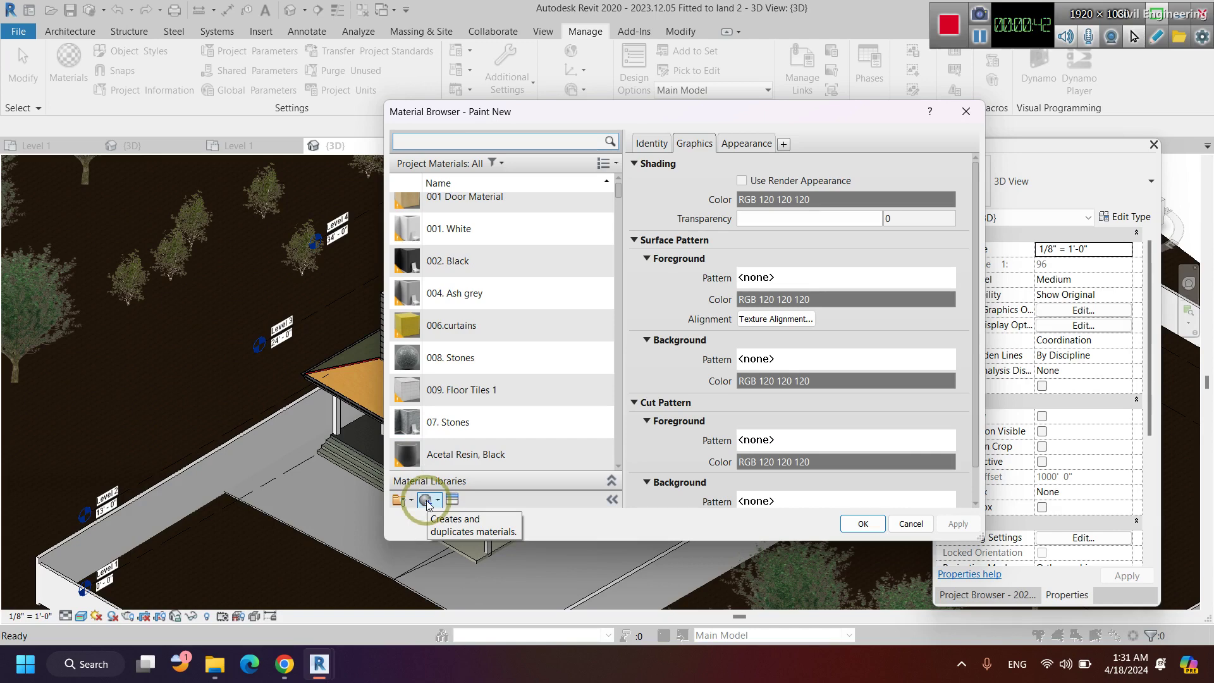
Create a new material, rename it 'Grey Paint', and display its Appearance properties.
{"action": "left_click", "coordinate": [427, 503]}
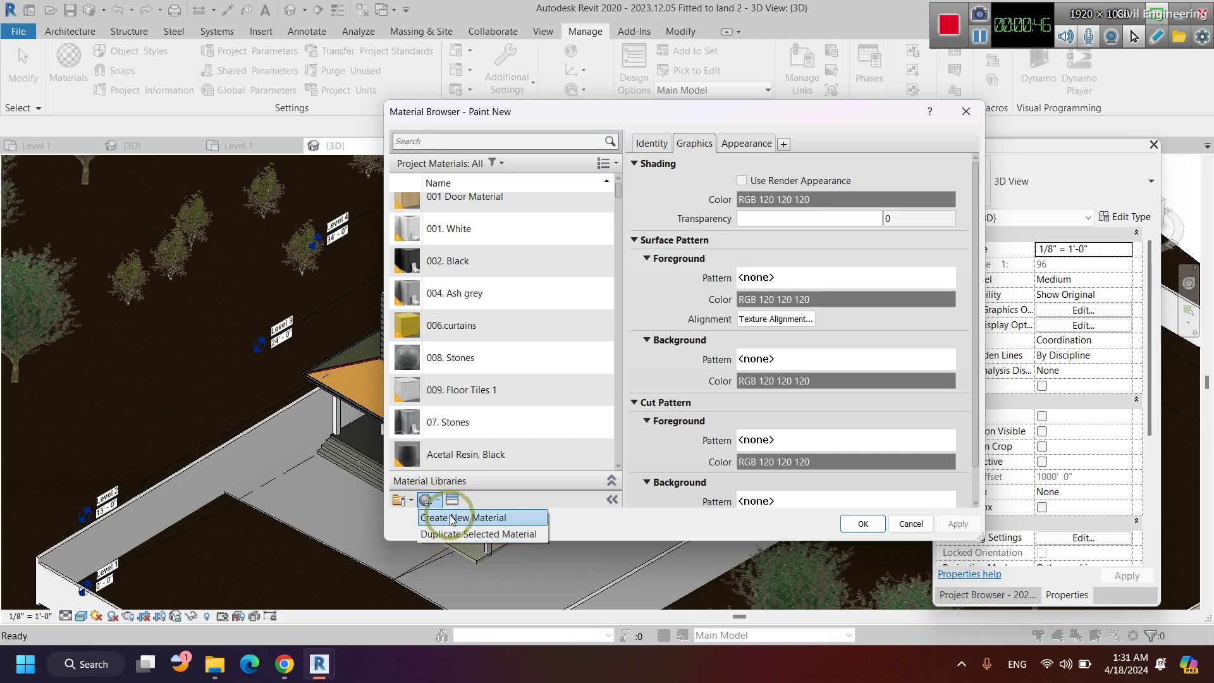
{"action": "left_click", "coordinate": [450, 517]}
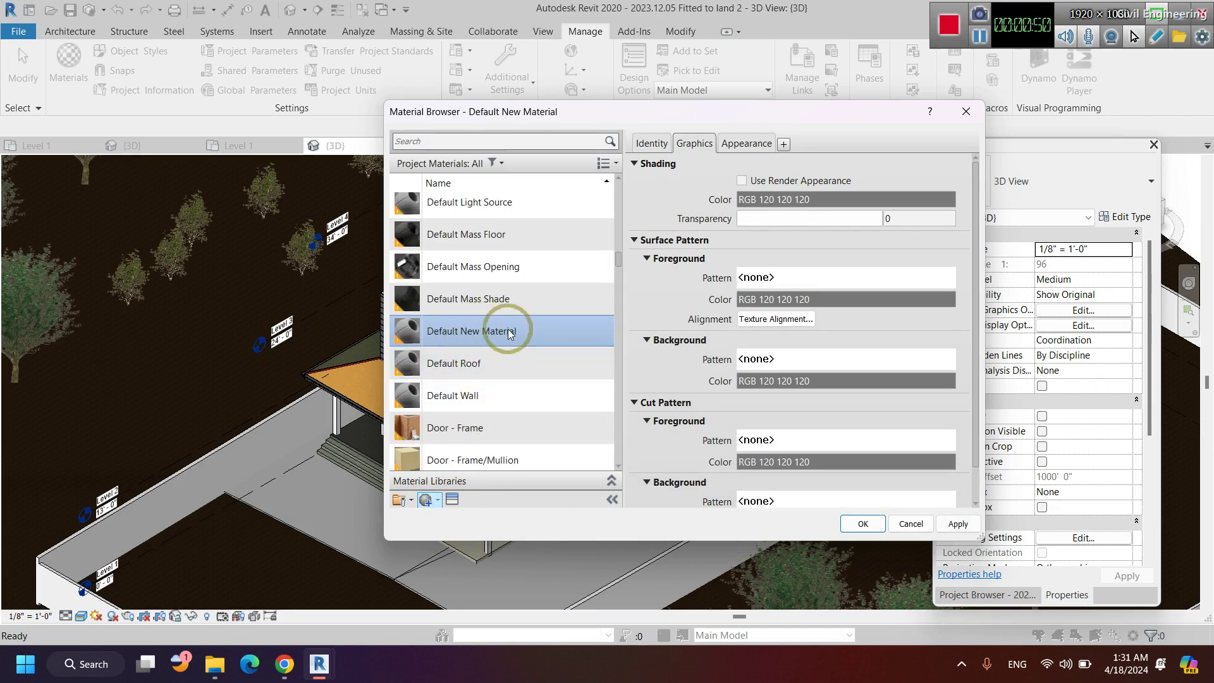
{"action": "right_click", "coordinate": [476, 331]}
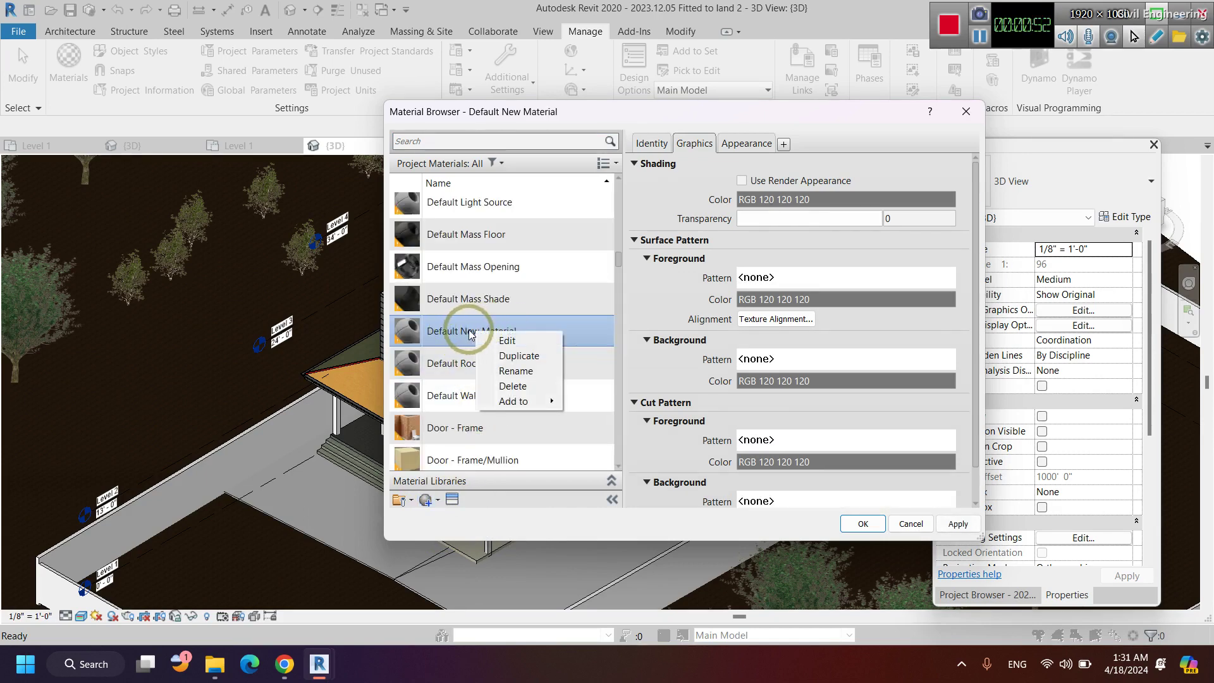
{"action": "left_click", "coordinate": [515, 370]}
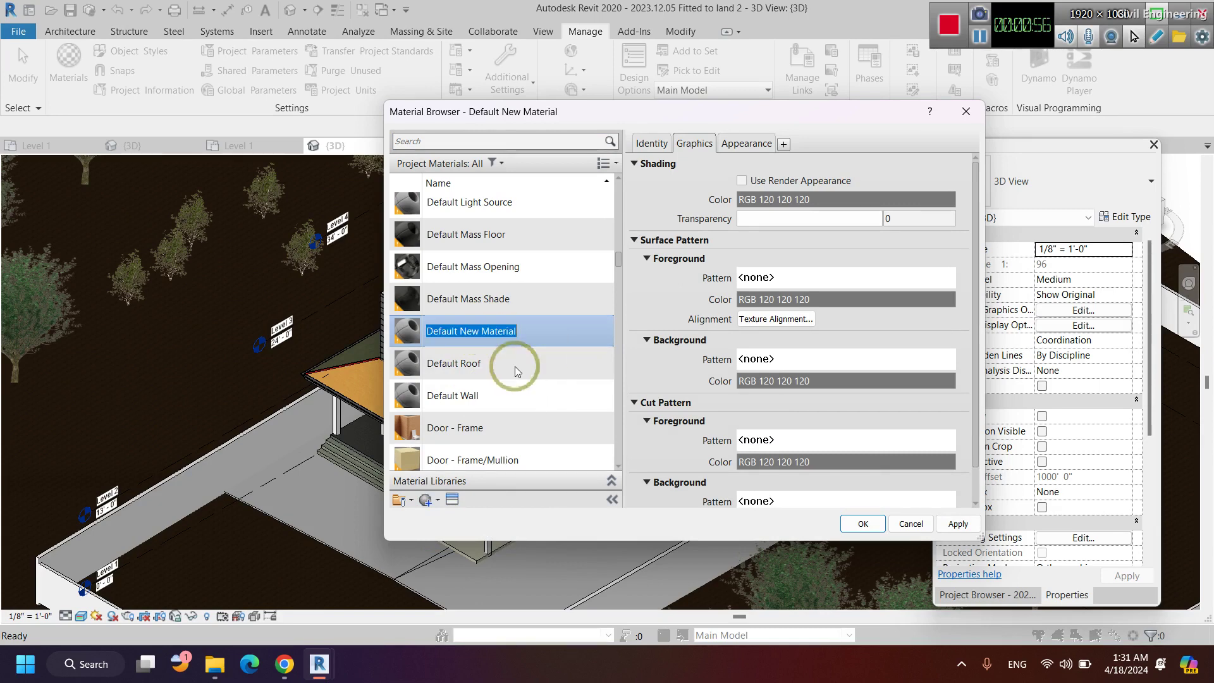
{"action": "type", "text": "Grey Paint"}
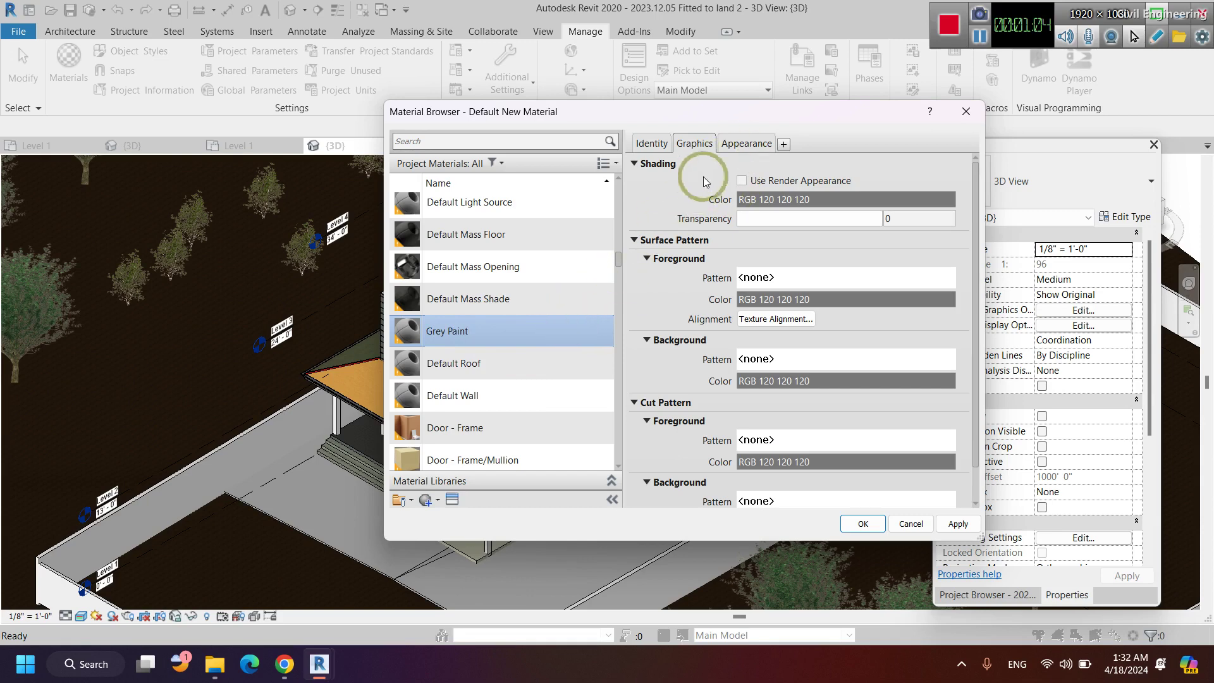
{"action": "left_click", "coordinate": [731, 148]}
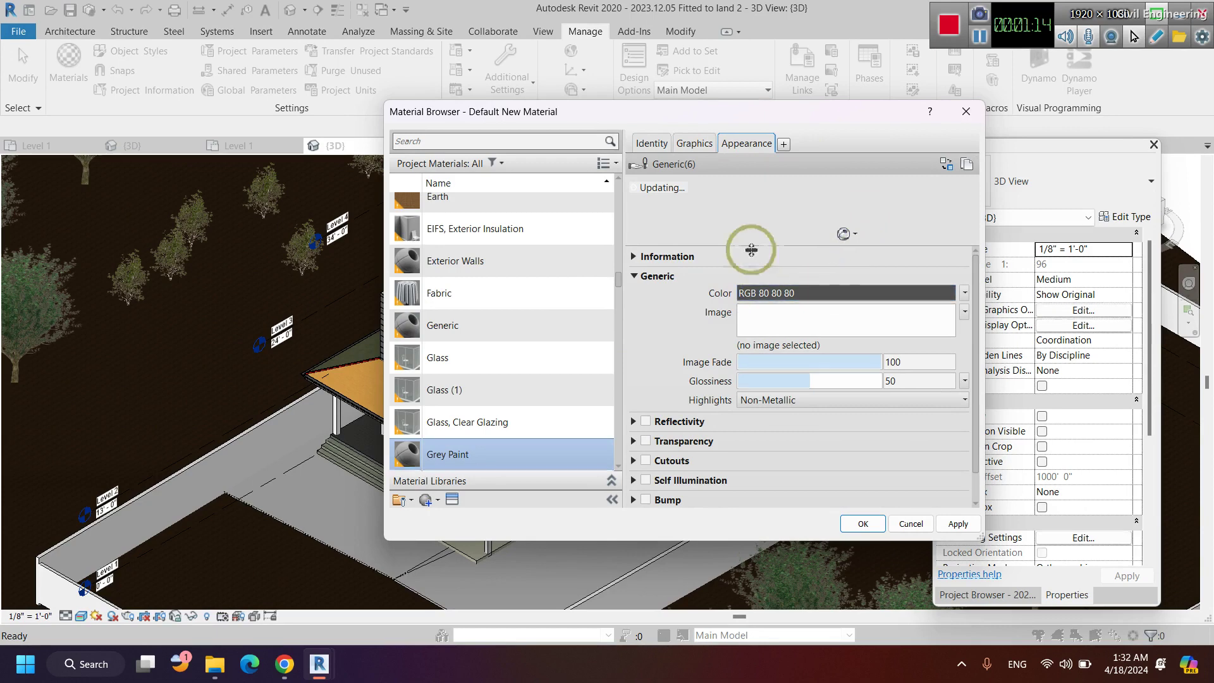
In the Asset Browser, show the Appearance Library's Paint > Glossy assets, widening the panels.
{"action": "left_click", "coordinate": [453, 499]}
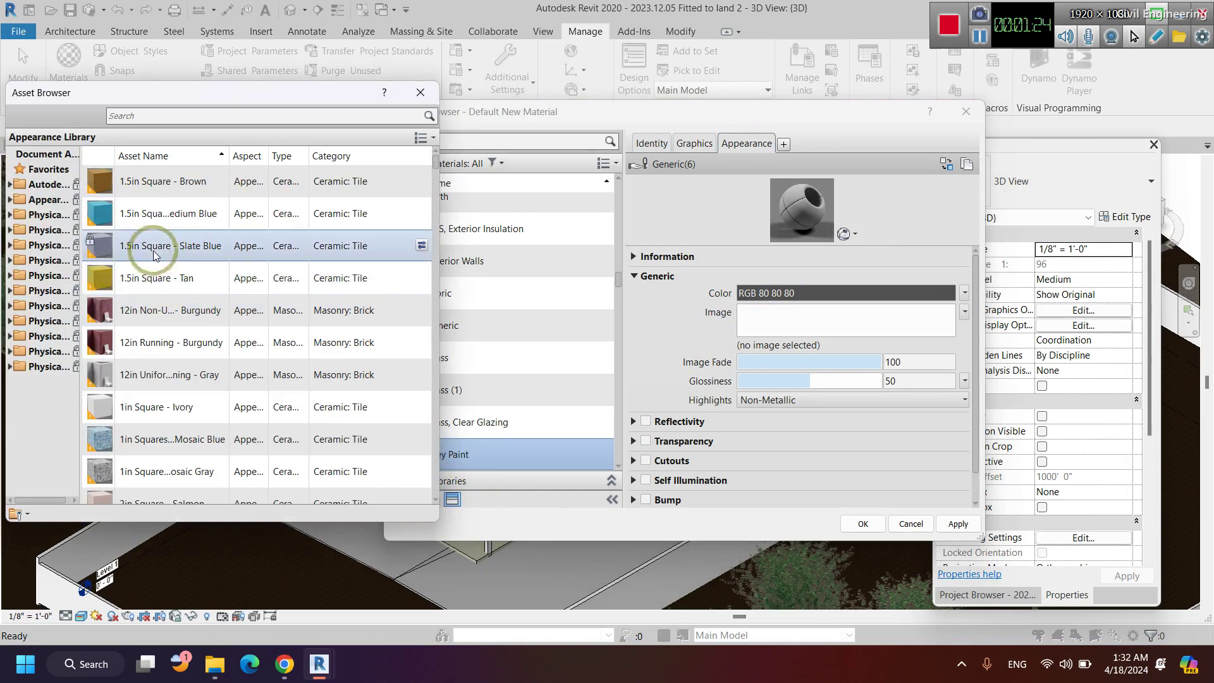
{"action": "left_click", "coordinate": [11, 200]}
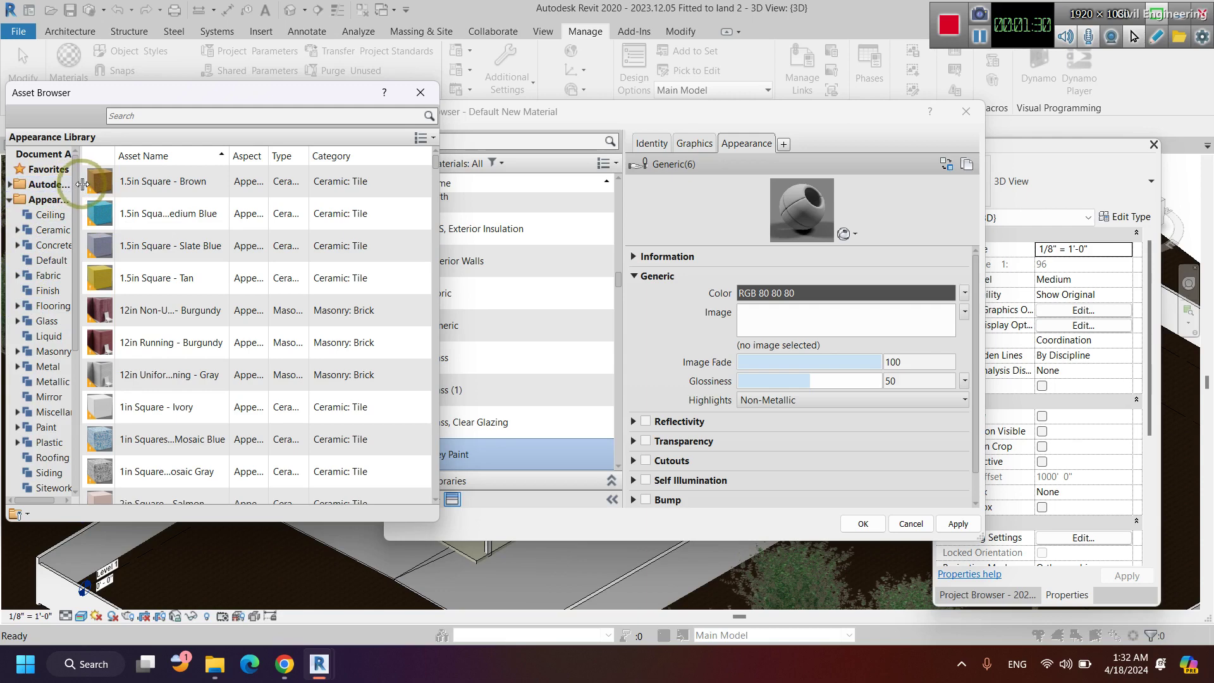
{"action": "left_click_drag", "start_coordinate": [81, 184], "coordinate": [211, 204]}
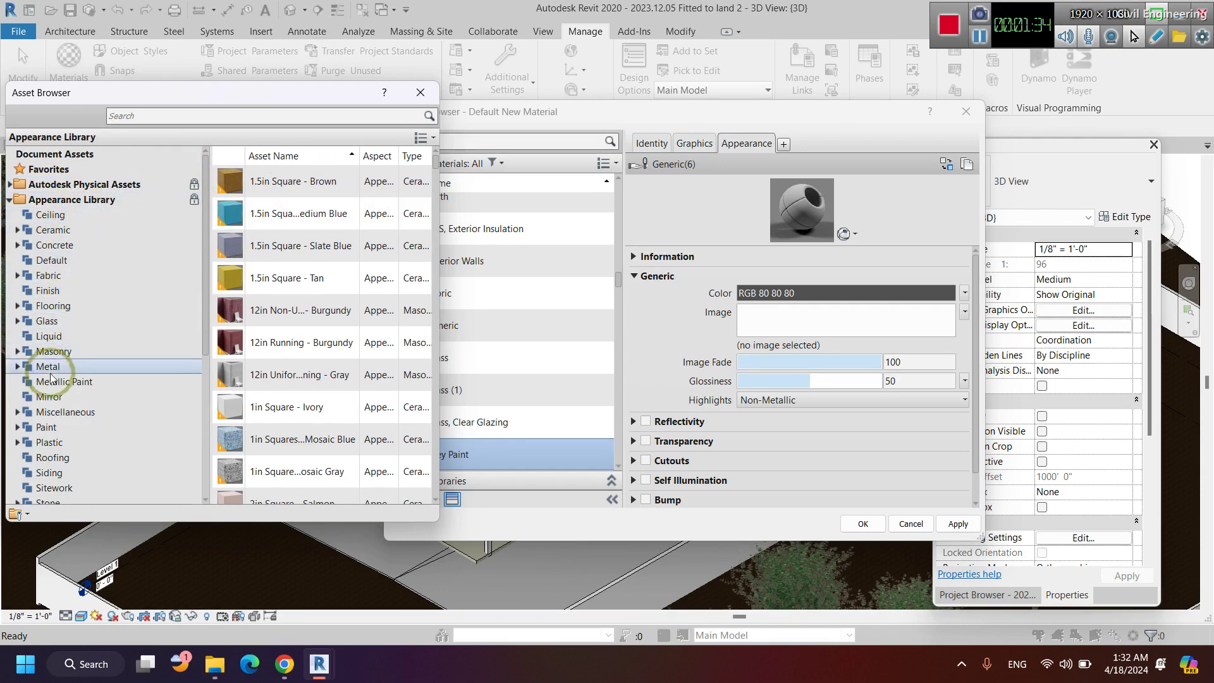
{"action": "left_click", "coordinate": [18, 428]}
{"action": "left_click", "coordinate": [50, 442]}
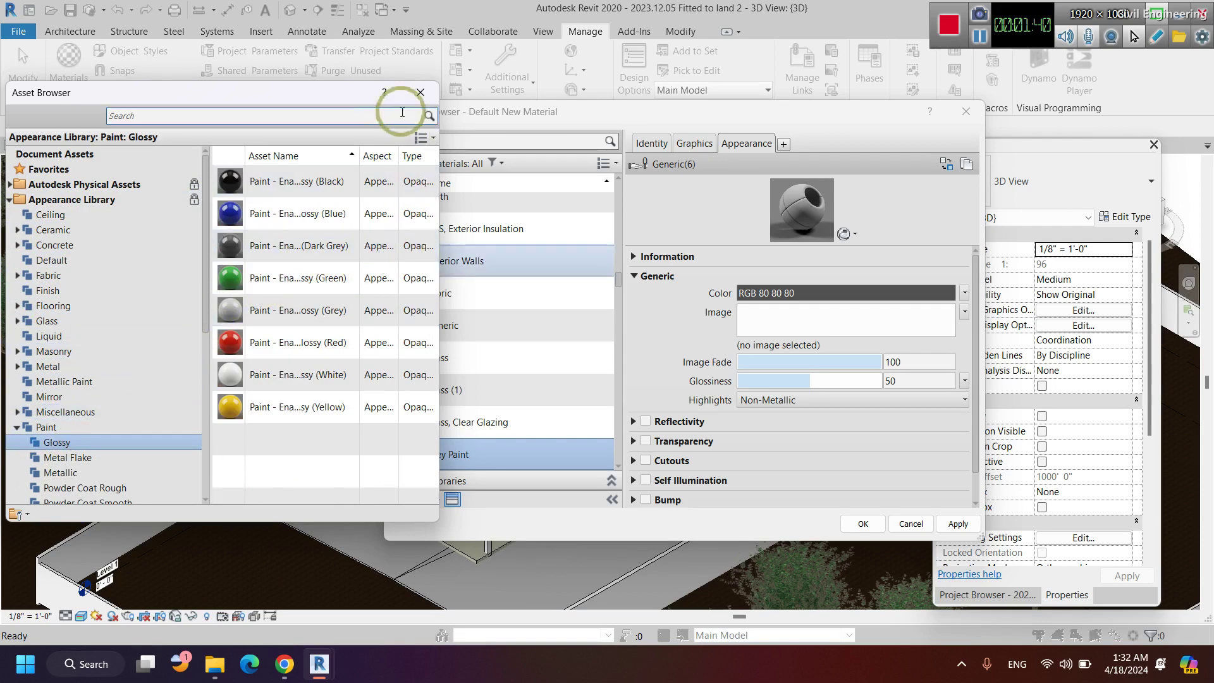
{"action": "left_click_drag", "start_coordinate": [442, 170], "coordinate": [549, 182]}
Try the dark grey, green and red glossy enamels, settling on Paint - Enamel Glossy (Dark Grey).
{"action": "left_click", "coordinate": [817, 204]}
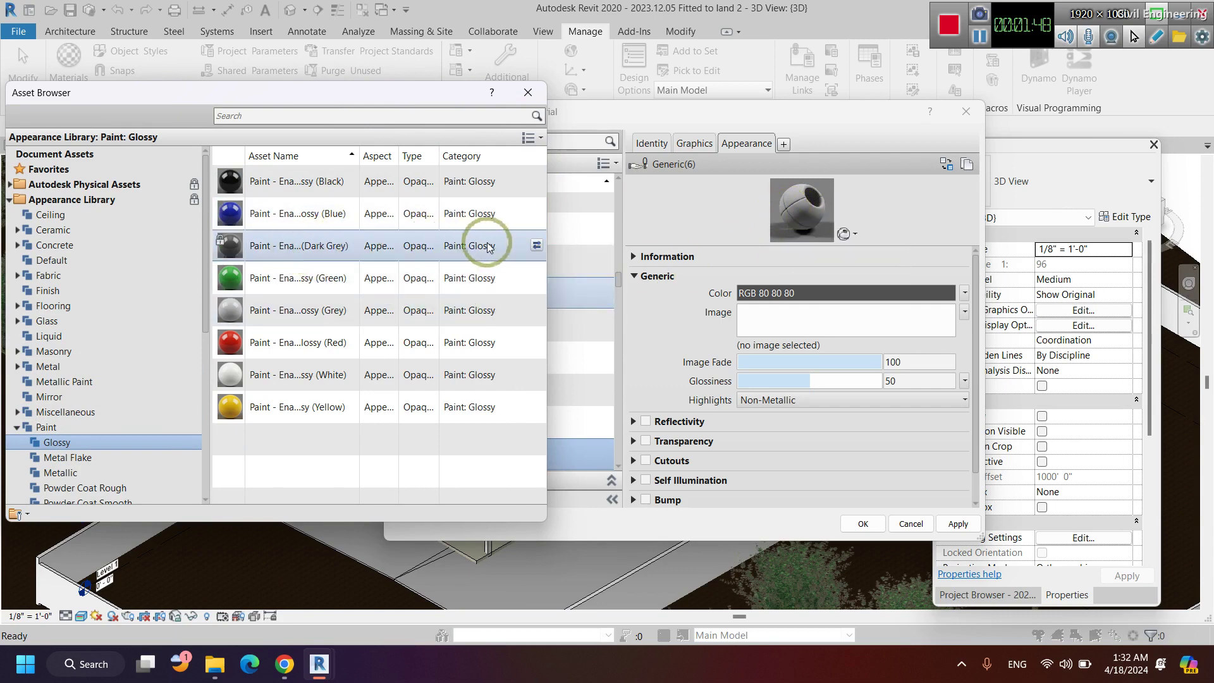
{"action": "left_click", "coordinate": [537, 244]}
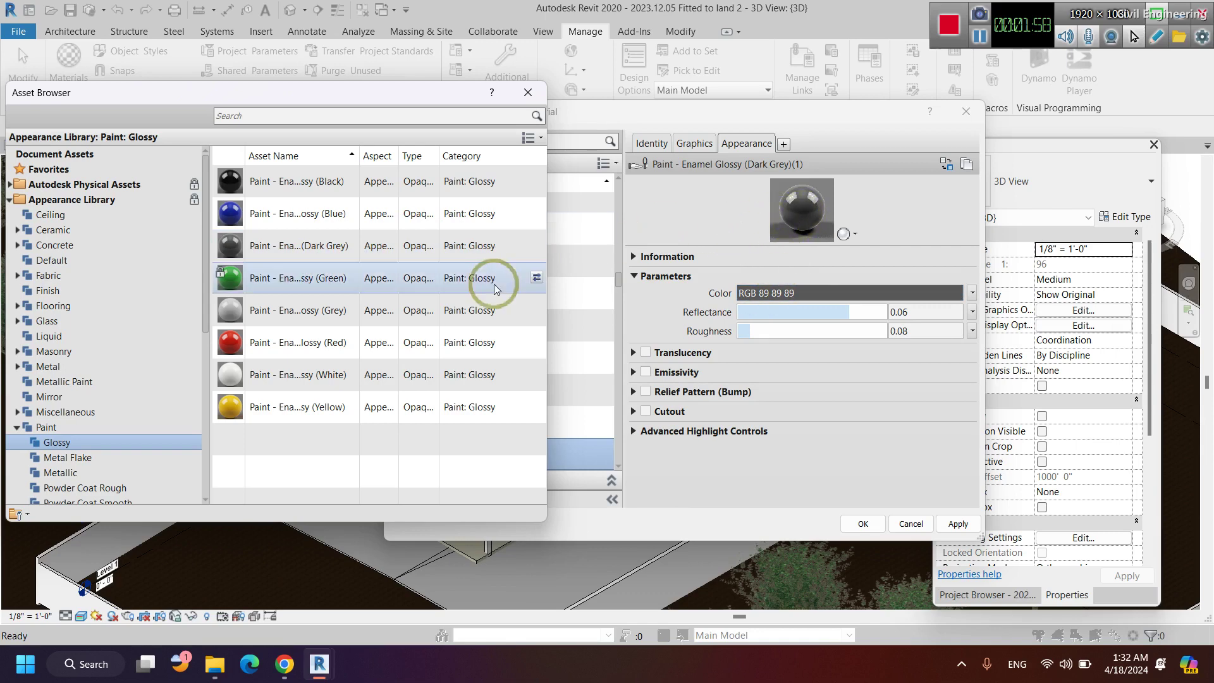
{"action": "left_click", "coordinate": [535, 278]}
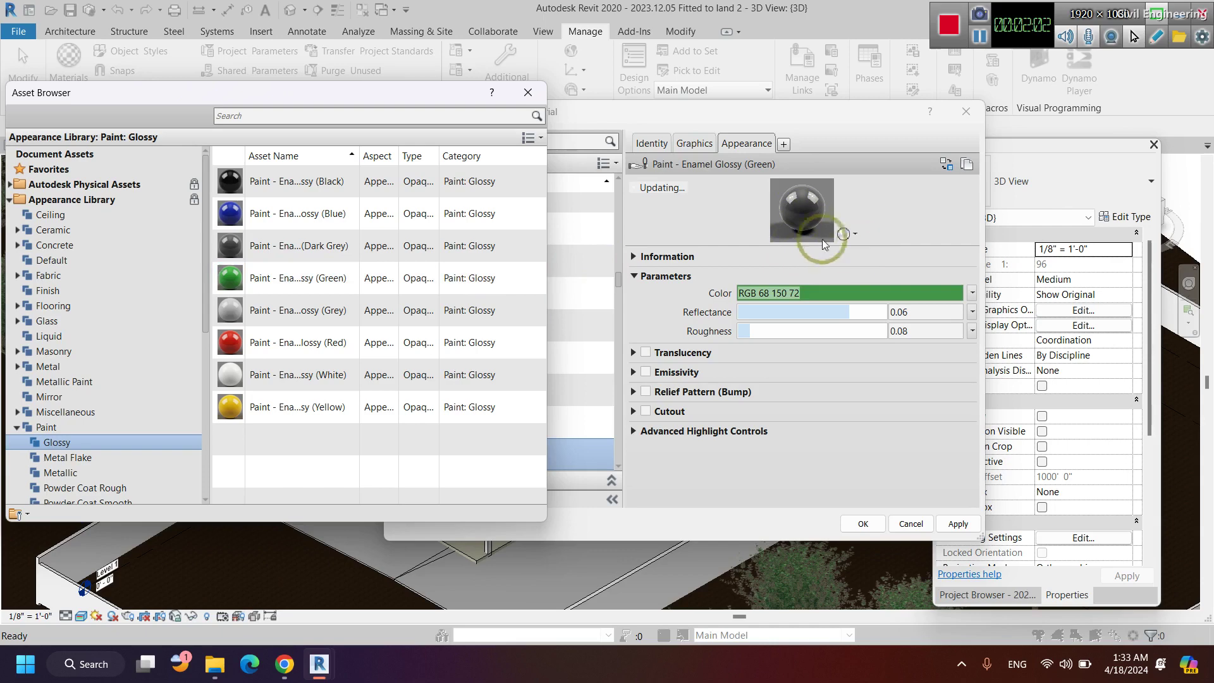
{"action": "left_click", "coordinate": [788, 225]}
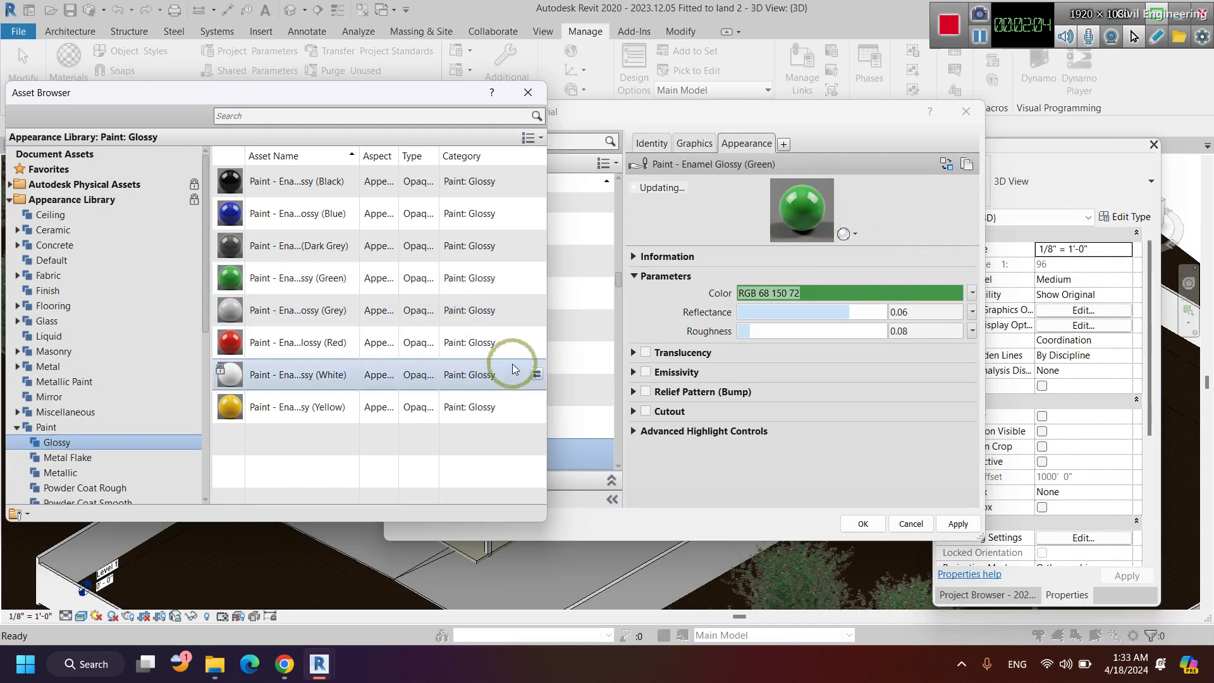
{"action": "left_click", "coordinate": [538, 341]}
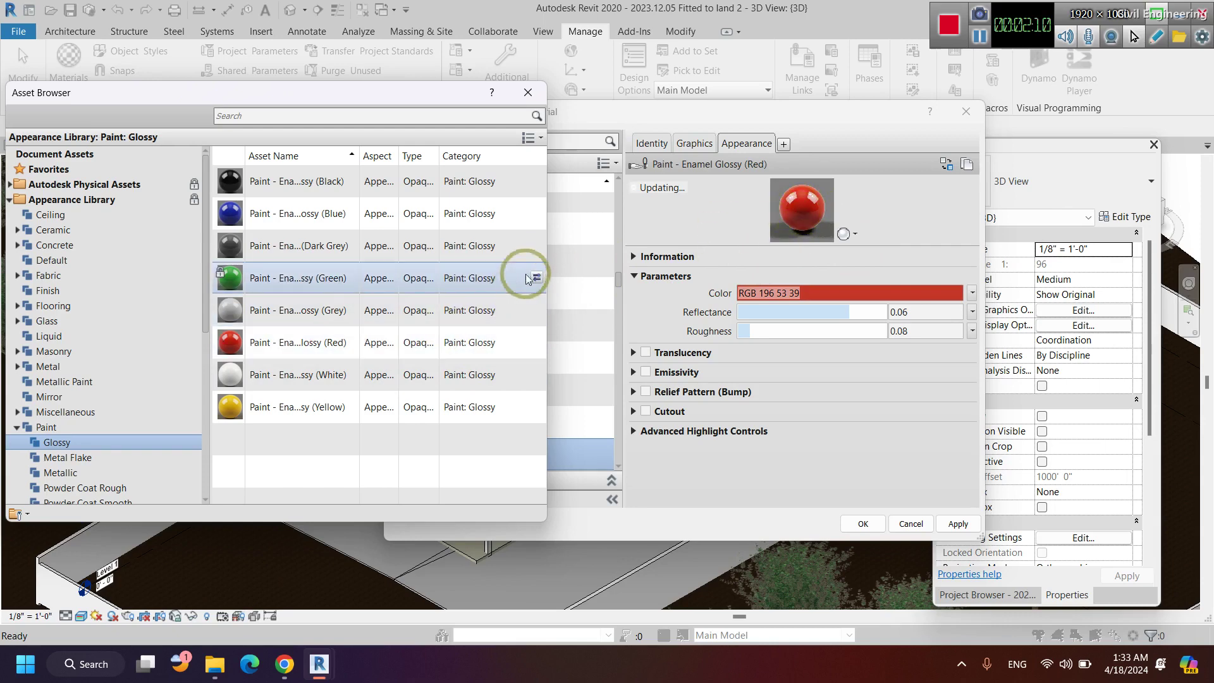
{"action": "left_click", "coordinate": [536, 245]}
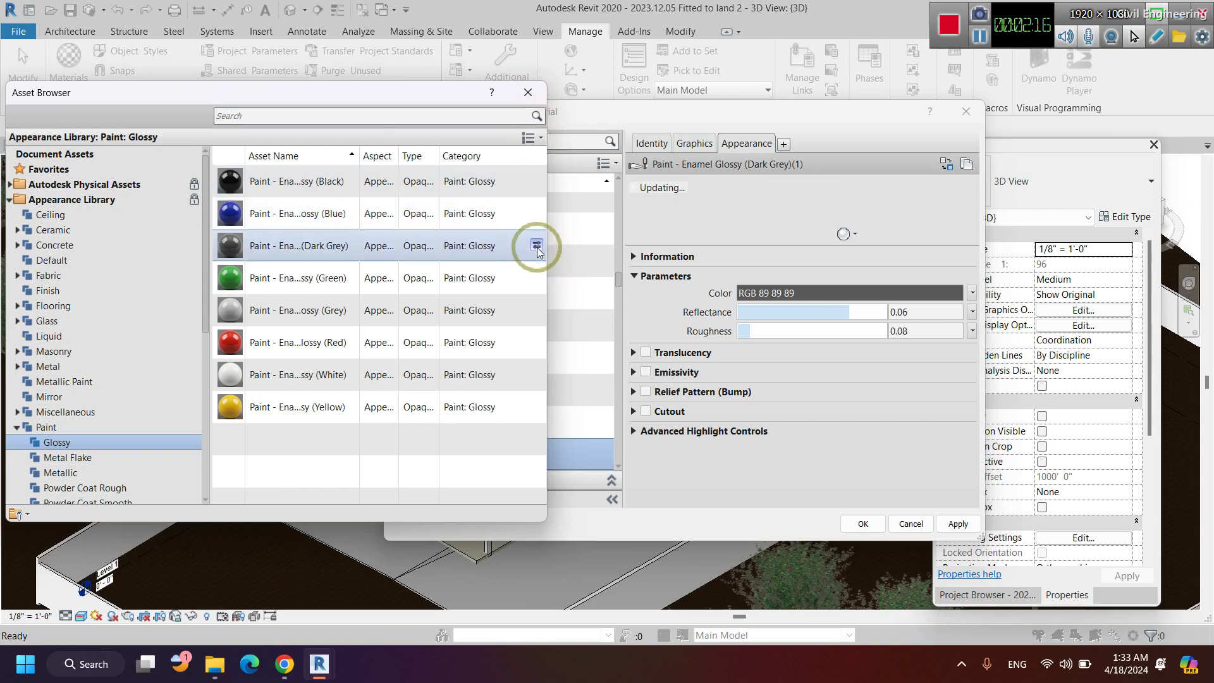
Close the Asset Browser, apply Grey Paint and OK the Material Browser.
{"action": "left_click", "coordinate": [529, 96]}
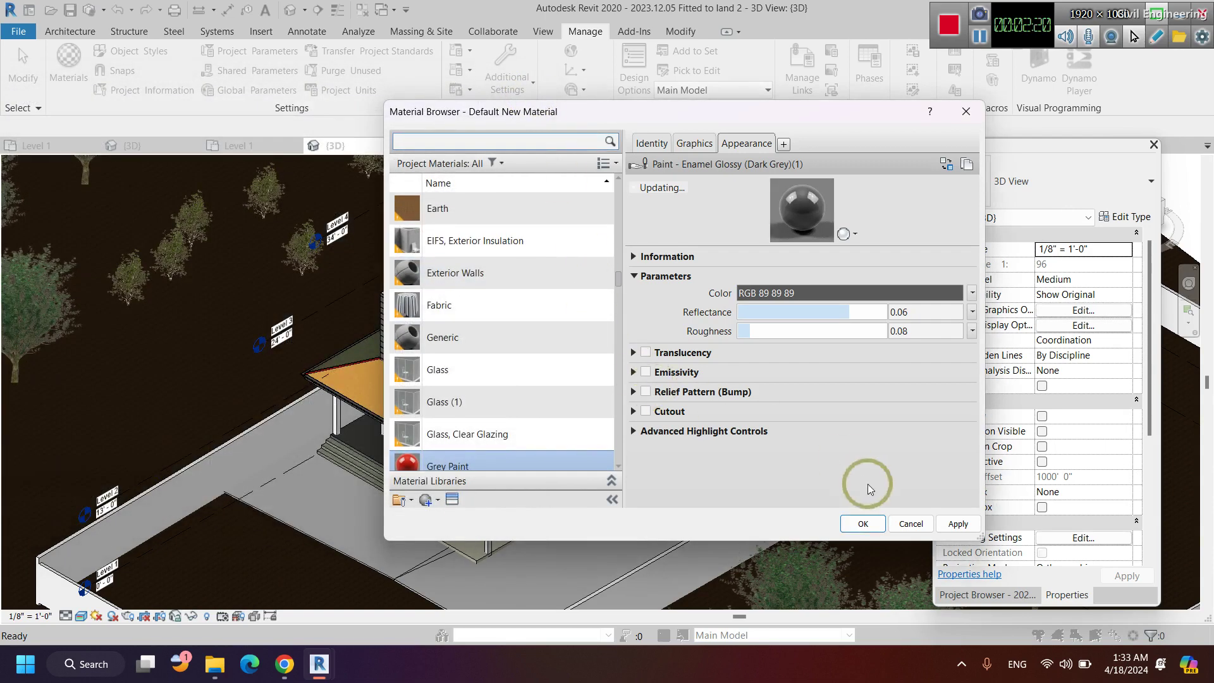
{"action": "left_click", "coordinate": [955, 526]}
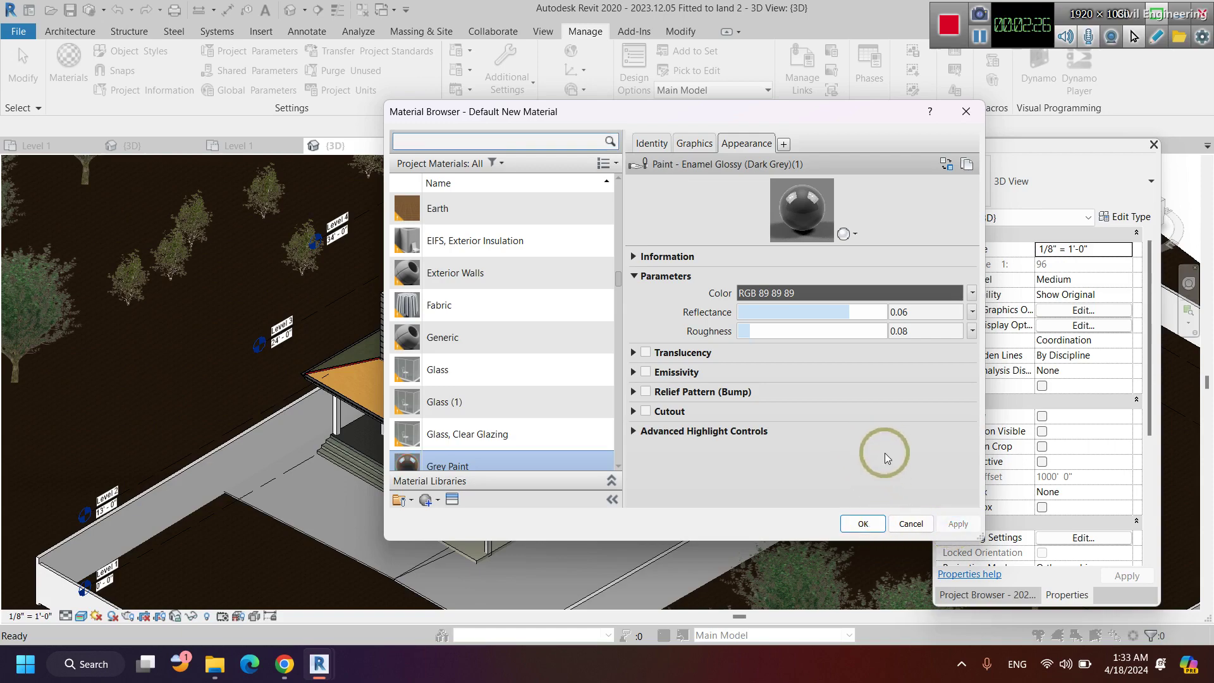
{"action": "left_click", "coordinate": [872, 523]}
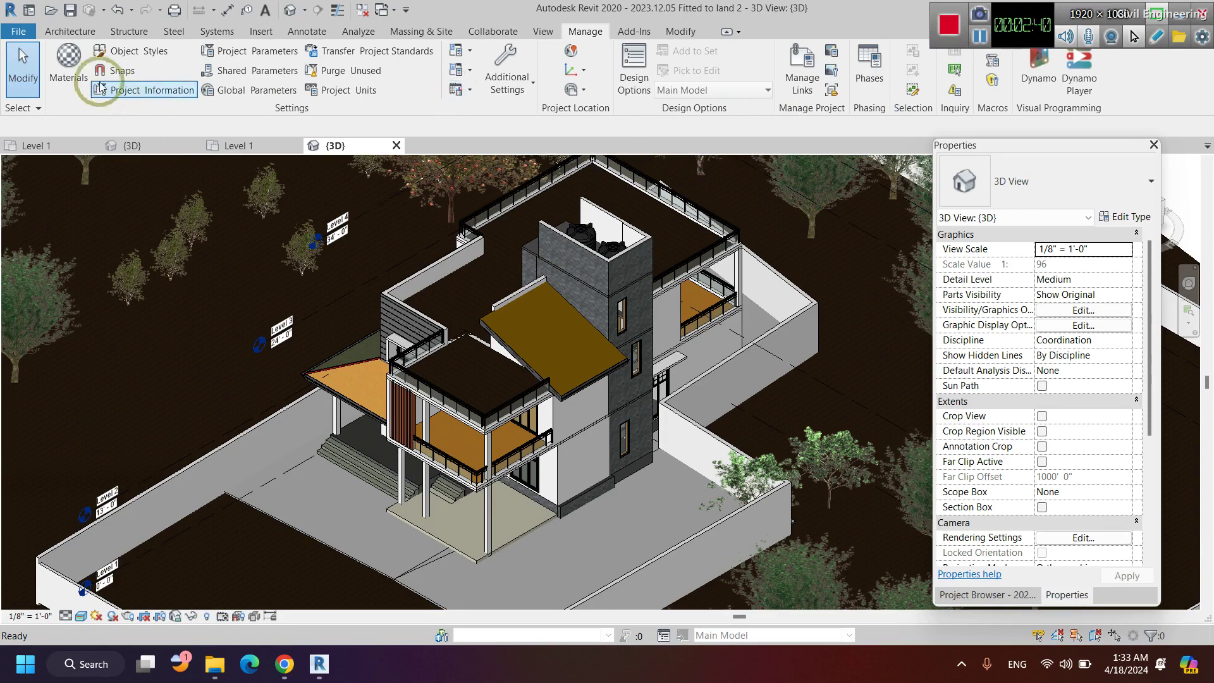
Reopen the Material Browser and compare Grey Paint's Graphics and Appearance tabs.
{"action": "left_click", "coordinate": [69, 72]}
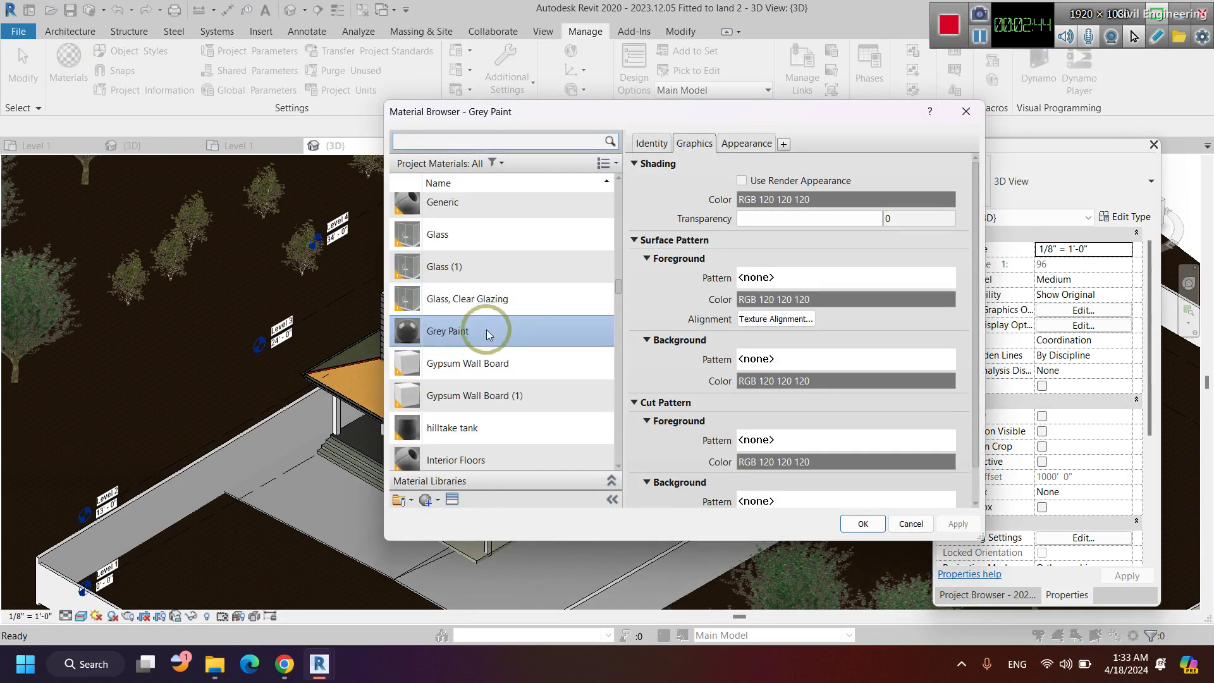
{"action": "left_click", "coordinate": [746, 144]}
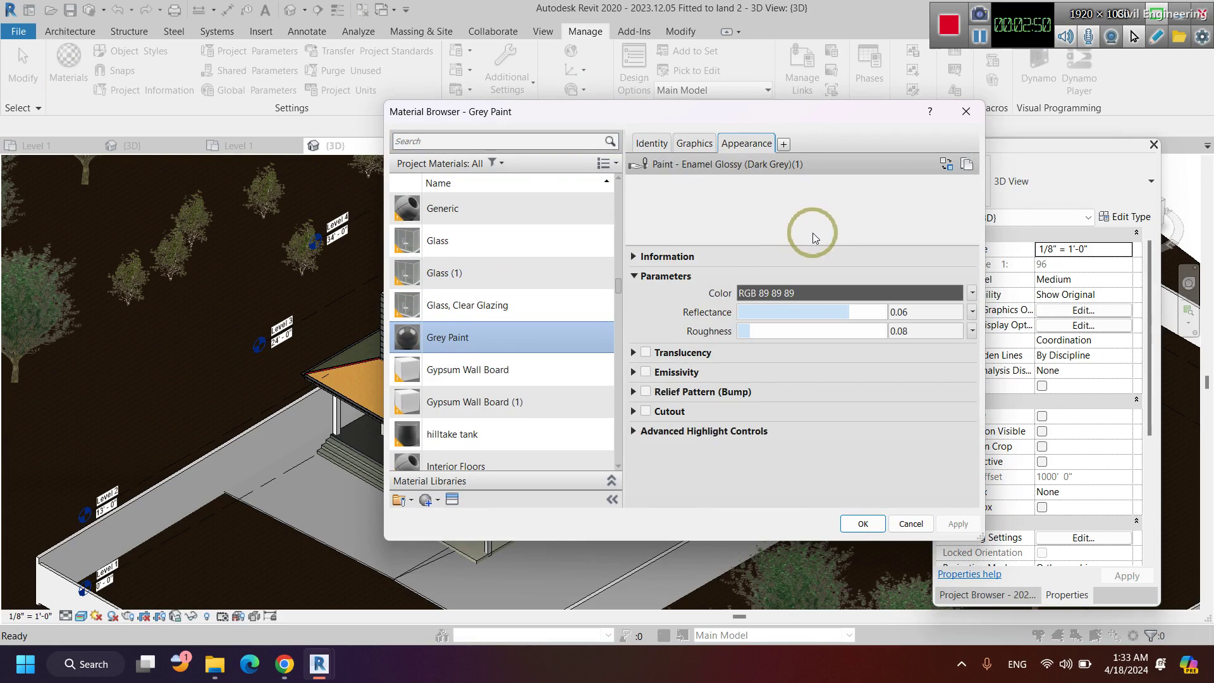
{"action": "left_click", "coordinate": [752, 143]}
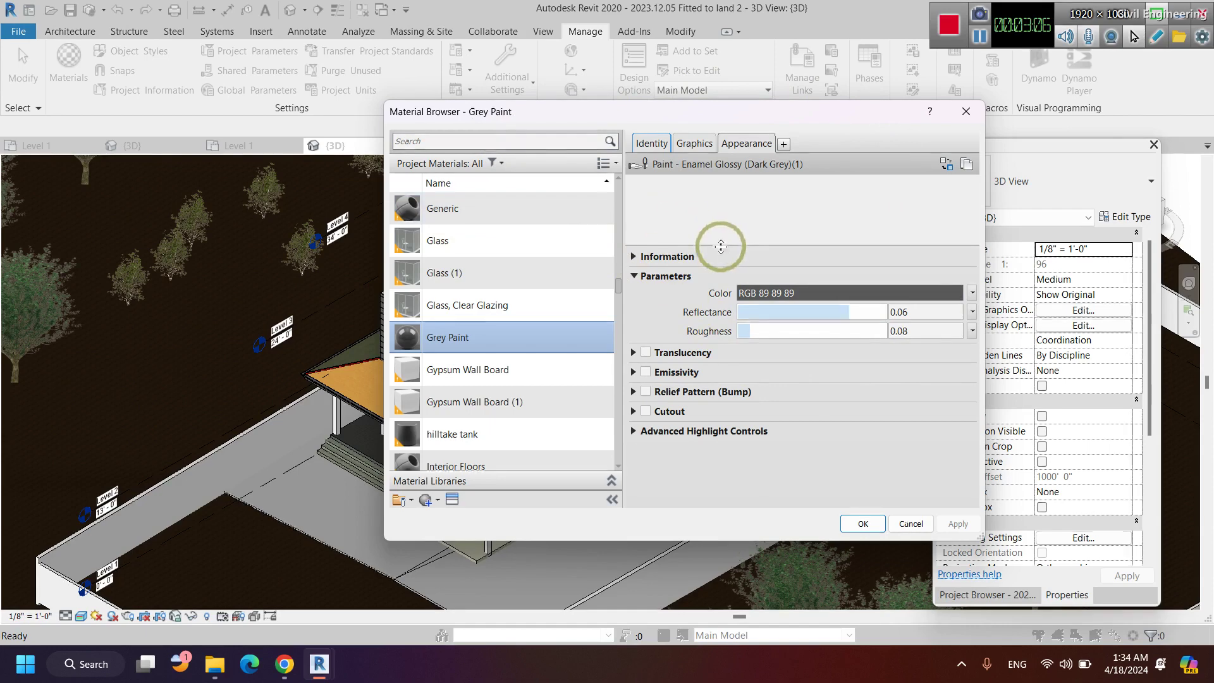
{"action": "left_click", "coordinate": [693, 146]}
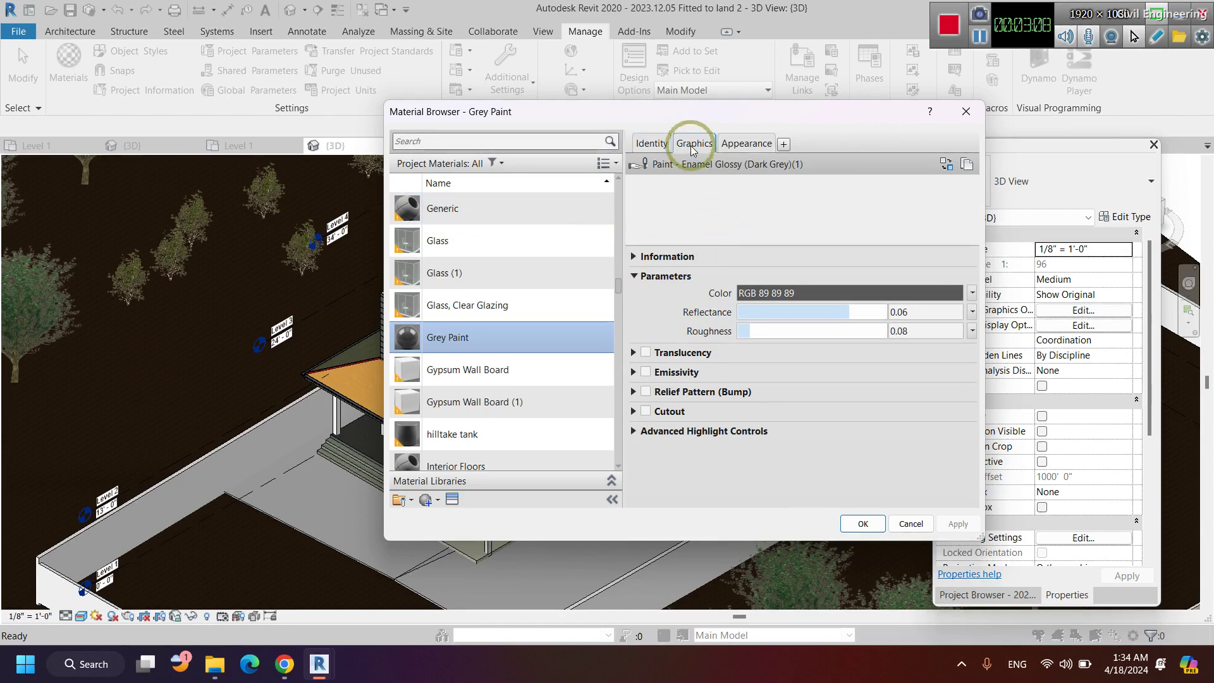
{"action": "left_click", "coordinate": [746, 143]}
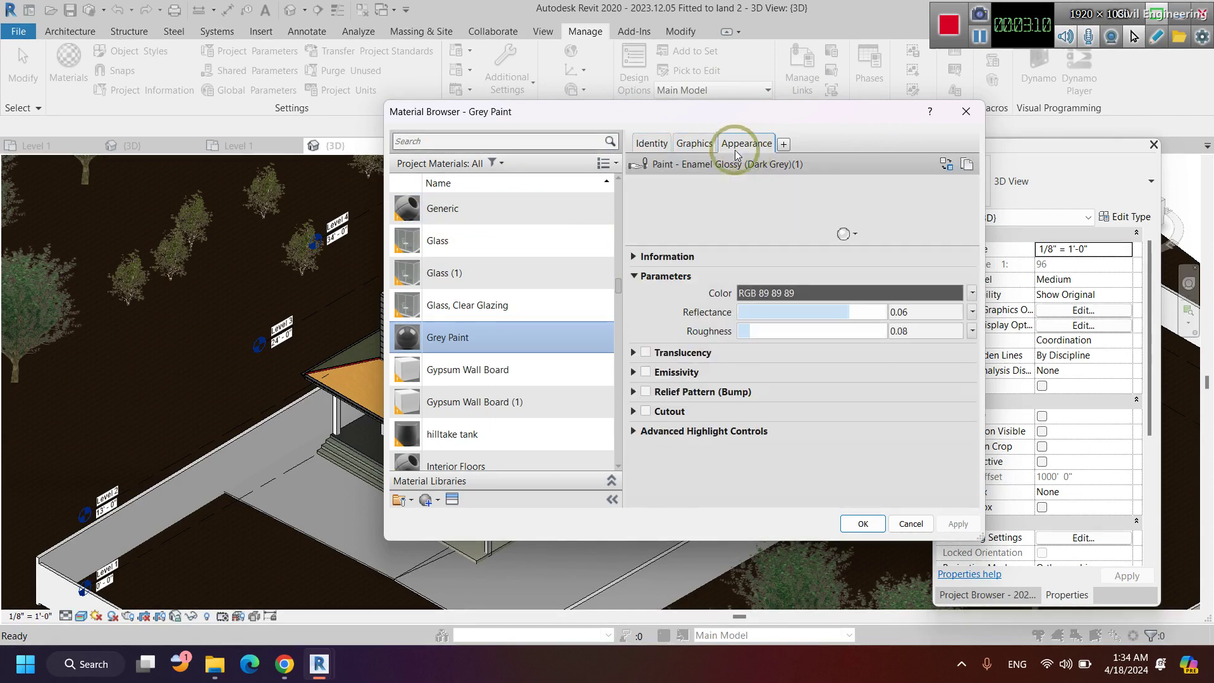
{"action": "left_click", "coordinate": [694, 145]}
{"action": "left_click", "coordinate": [746, 143]}
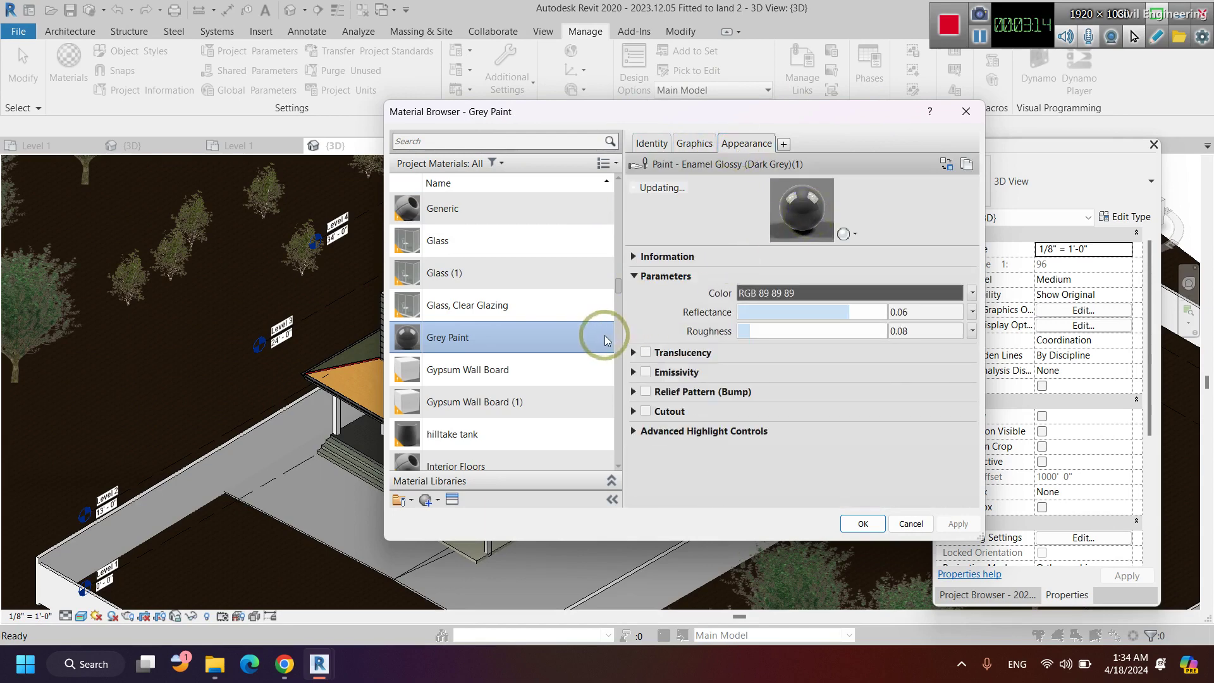
{"action": "scroll", "coordinate": [468, 456], "scroll_direction": "down", "scroll_amount": 1}
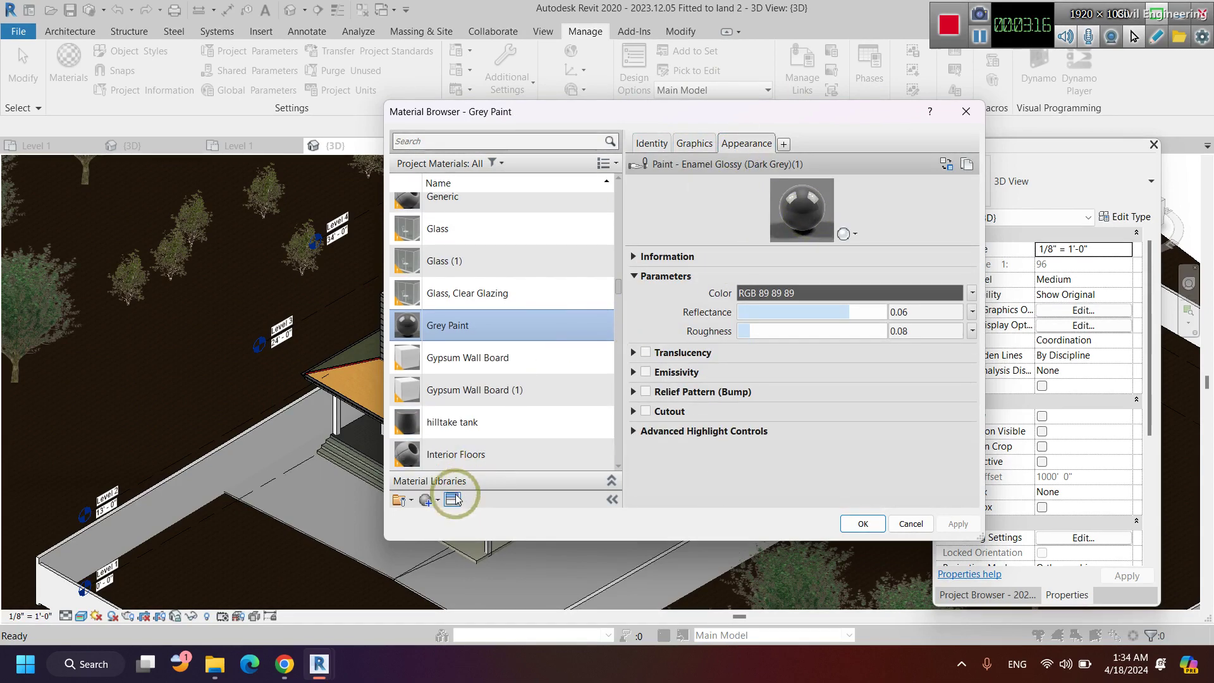
Replace Grey Paint's appearance with Paint - Metallic (Dark Grey) from Paint > Metallic and confirm.
{"action": "left_click", "coordinate": [452, 500]}
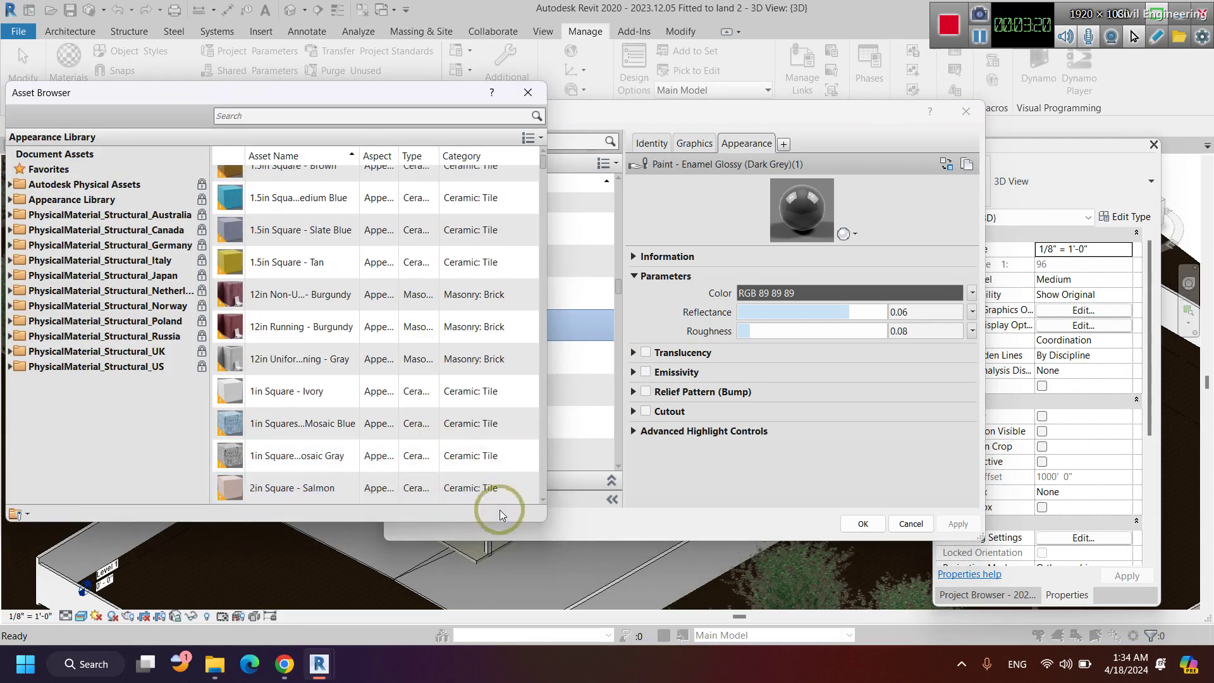
{"action": "left_click", "coordinate": [10, 202]}
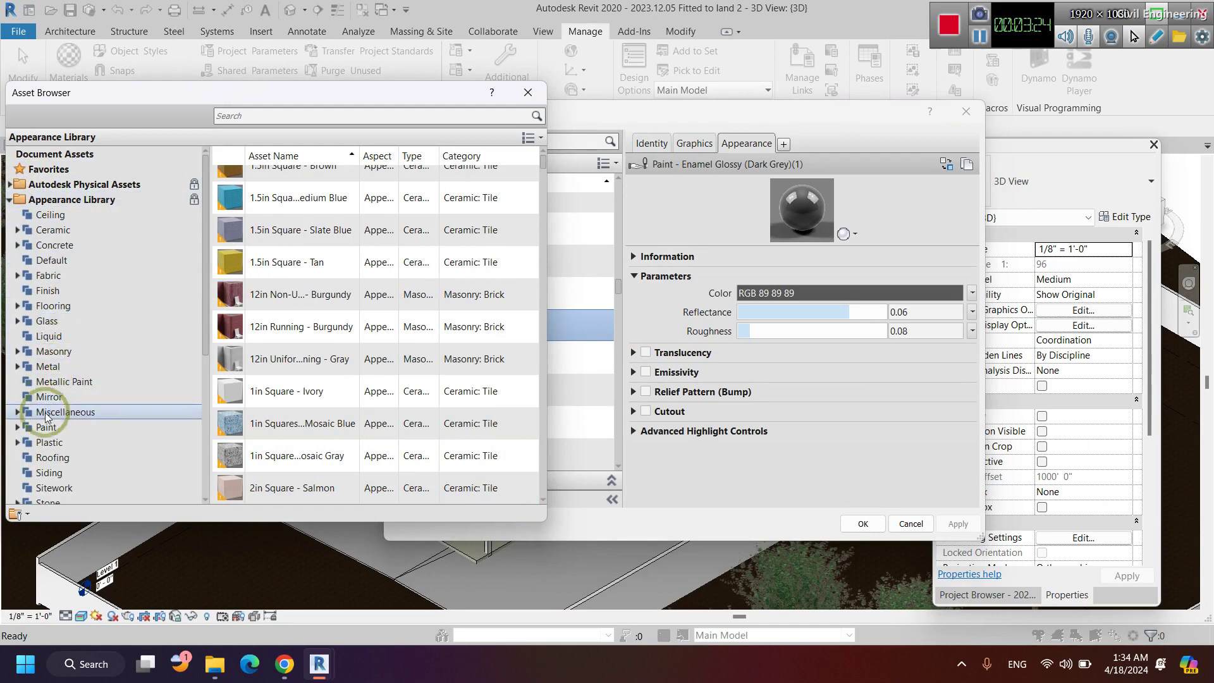
{"action": "left_click", "coordinate": [19, 430]}
{"action": "left_click", "coordinate": [48, 441]}
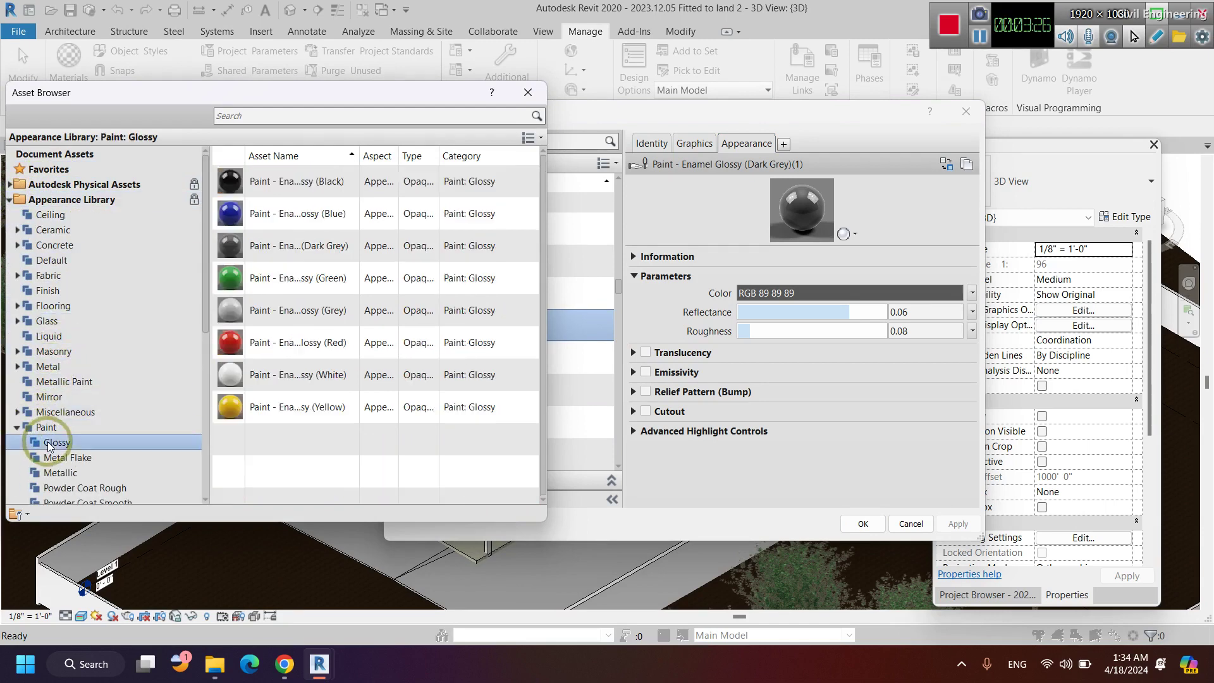
{"action": "left_click", "coordinate": [57, 472]}
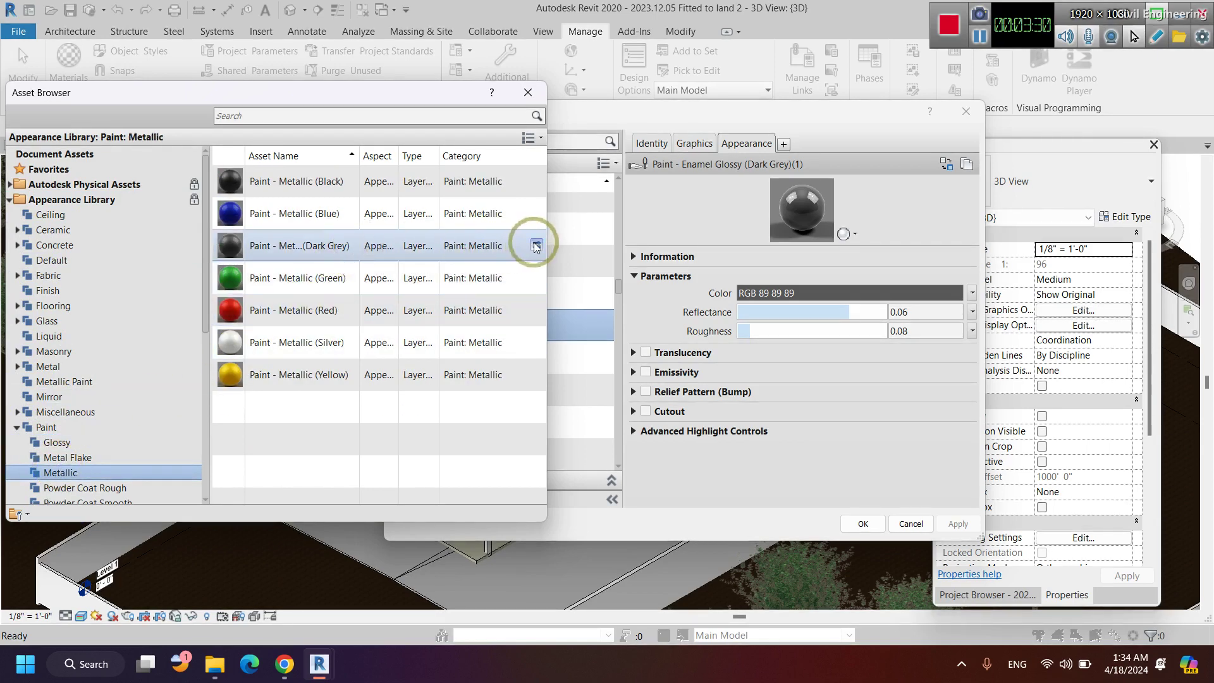
{"action": "left_click", "coordinate": [536, 245]}
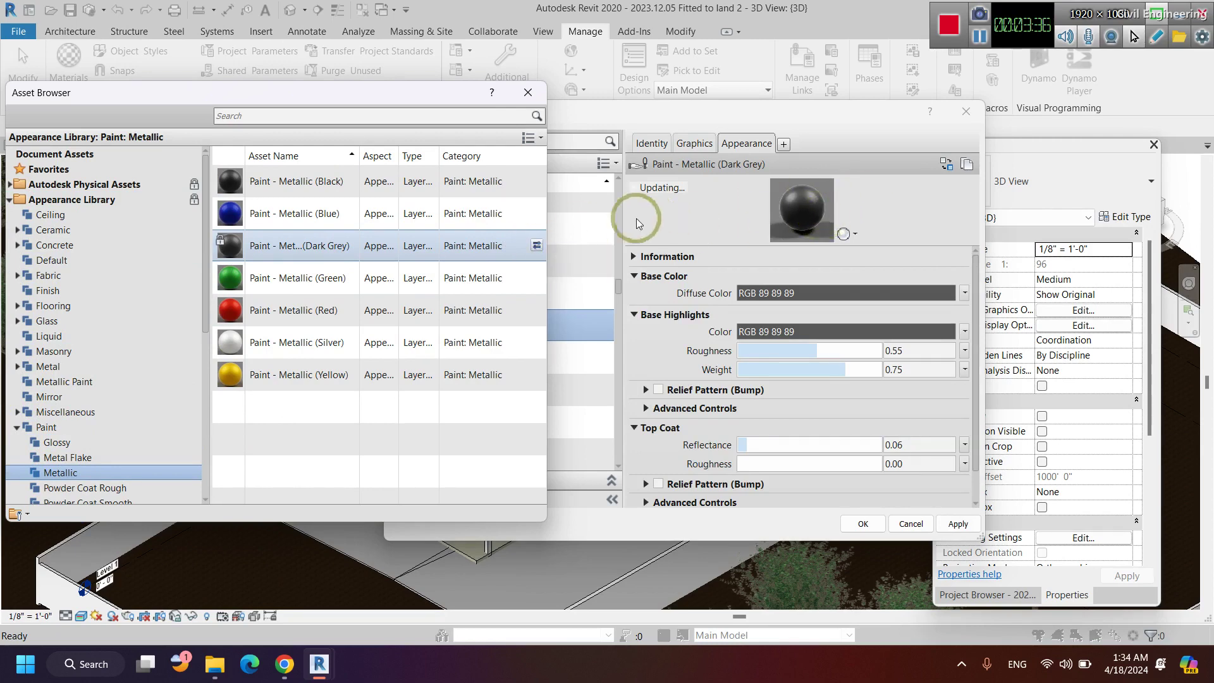
{"action": "left_click", "coordinate": [528, 95]}
{"action": "left_click", "coordinate": [870, 524]}
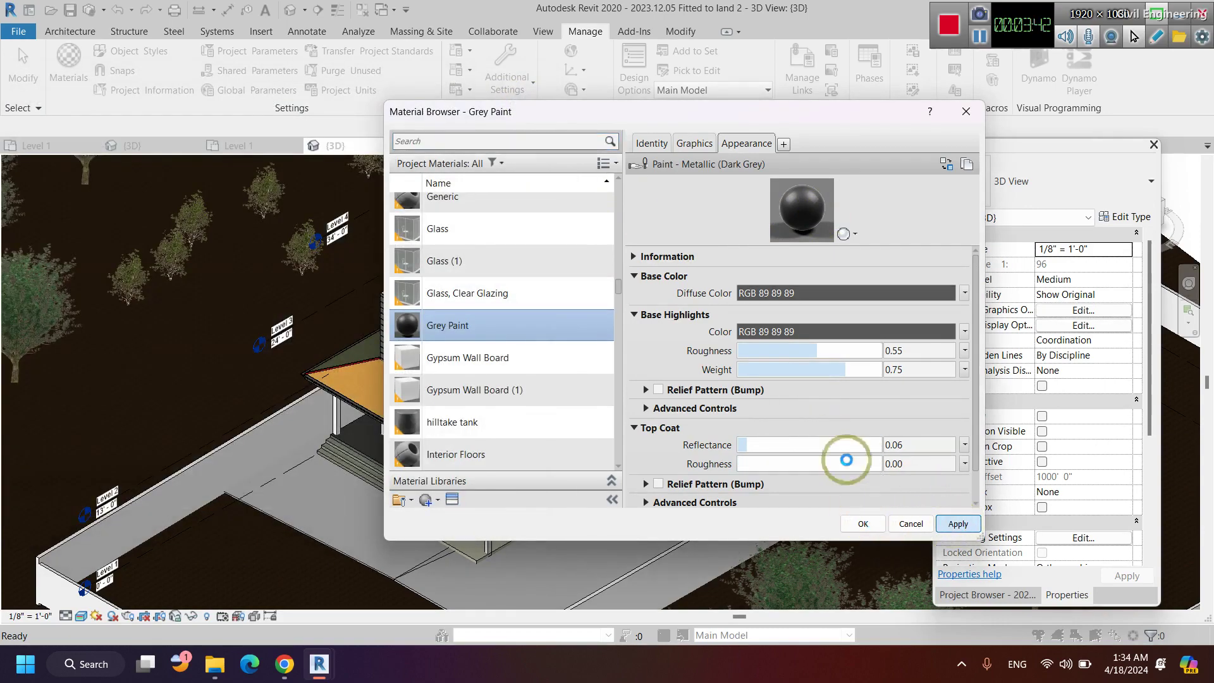